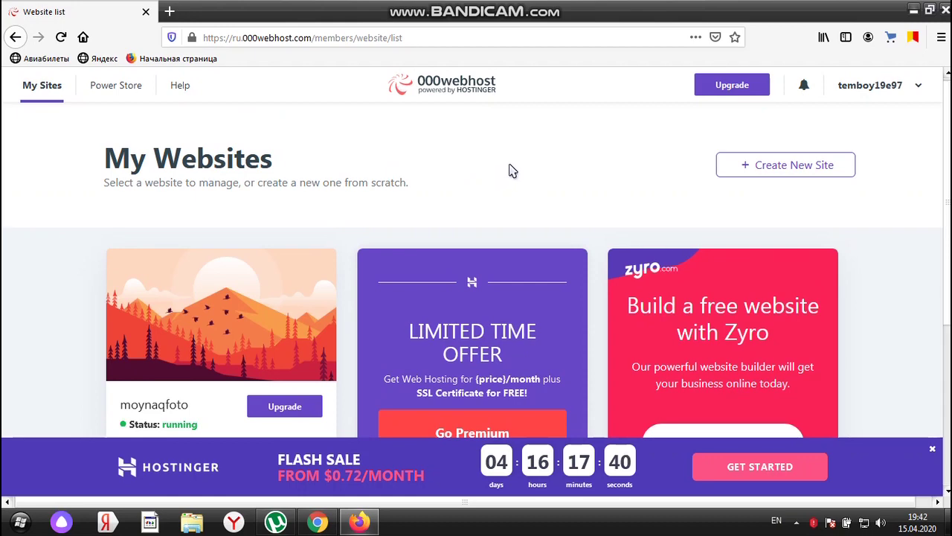
Close the Hostinger Flash Sale pop-up and the sale banner on the website list
{"action": "scroll", "coordinate": [518, 171], "scroll_direction": "down", "scroll_amount": 3}
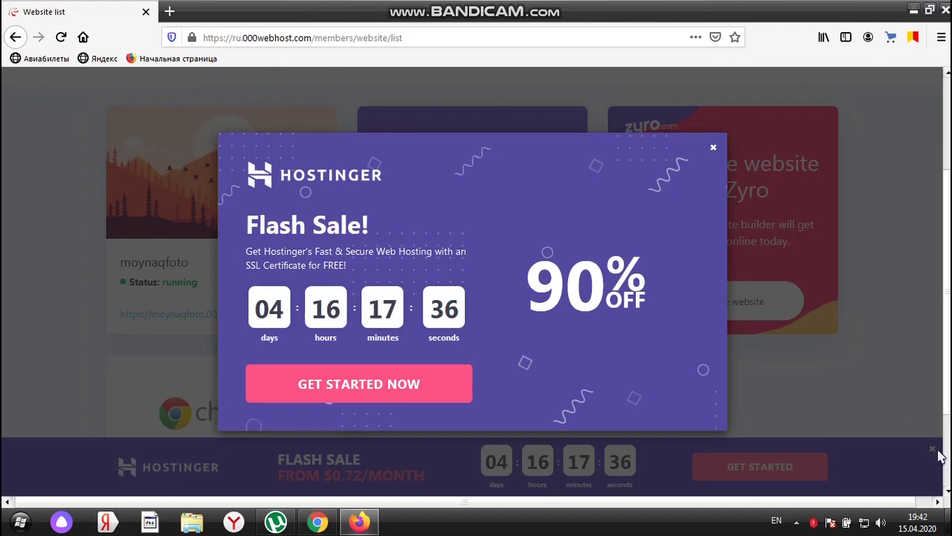
{"action": "left_click", "coordinate": [712, 146]}
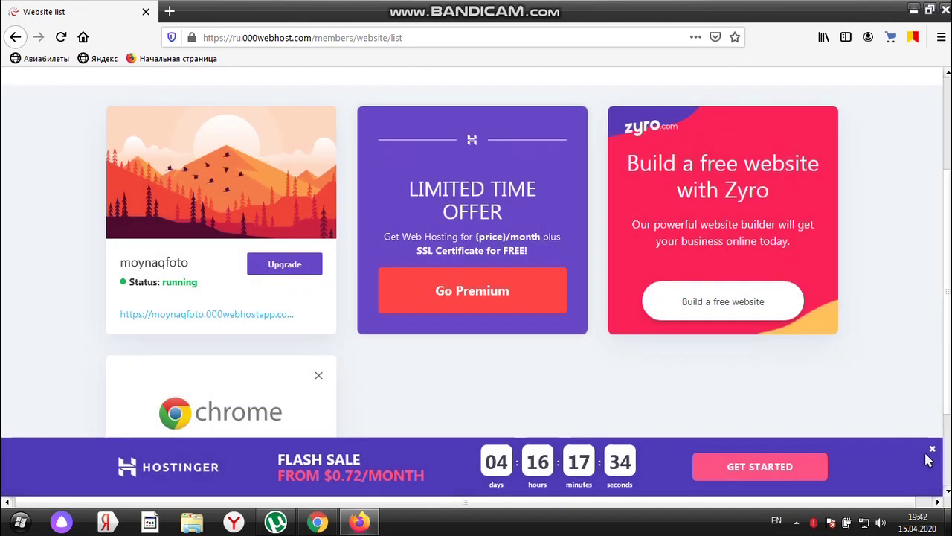
{"action": "left_click", "coordinate": [932, 452]}
{"action": "scroll", "coordinate": [396, 253], "scroll_direction": "down", "scroll_amount": 2}
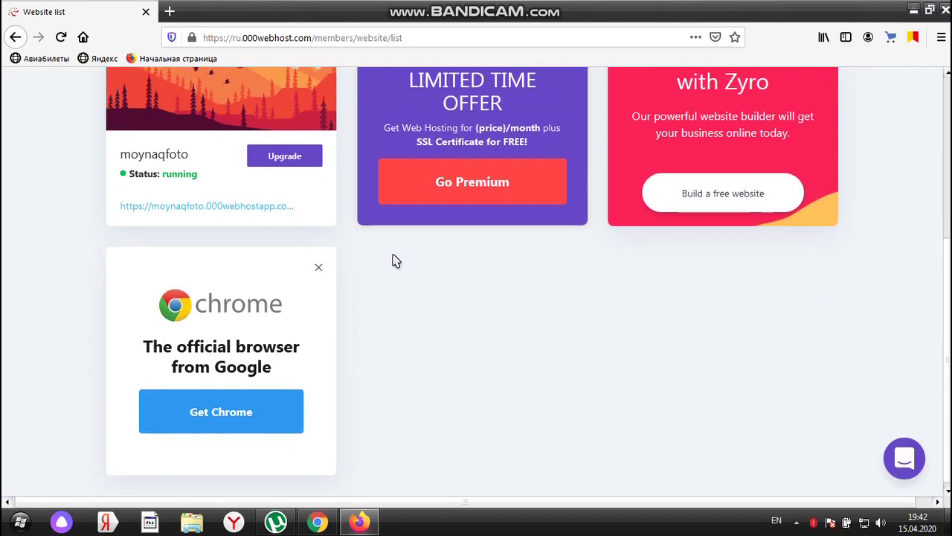
{"action": "scroll", "coordinate": [396, 262], "scroll_direction": "up", "scroll_amount": 3}
{"action": "scroll", "coordinate": [396, 262], "scroll_direction": "down", "scroll_amount": 2}
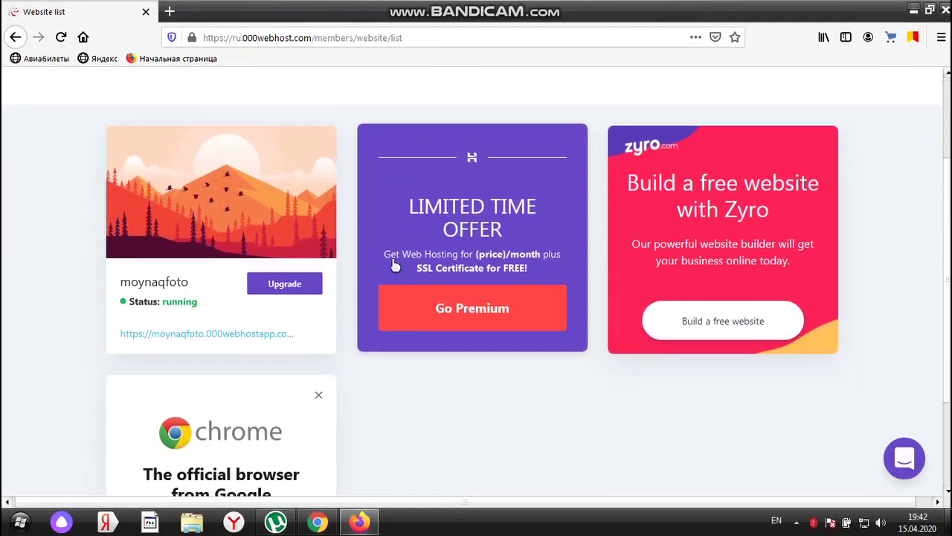
{"action": "mouse_move", "coordinate": [153, 323]}
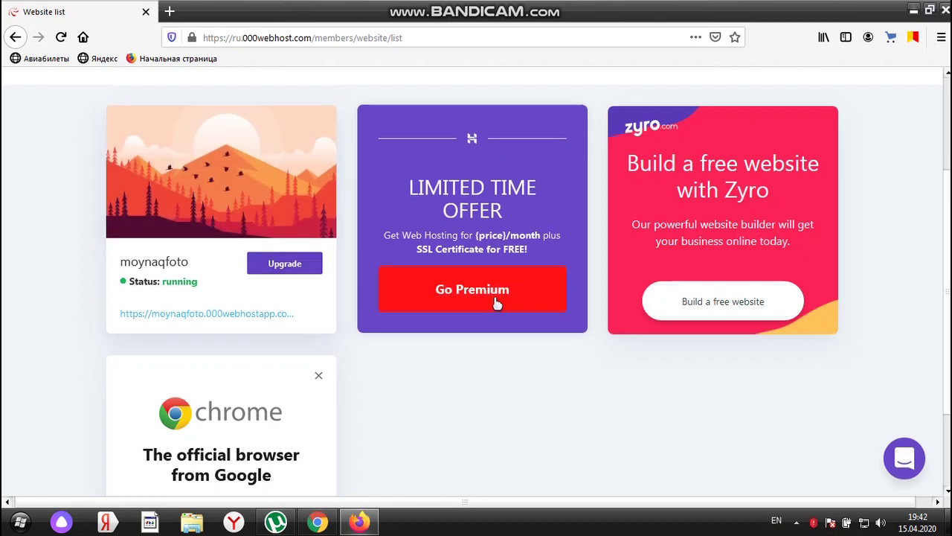
{"action": "scroll", "coordinate": [608, 340], "scroll_direction": "up", "scroll_amount": 2}
Try creating a new website, view the premium upgrade offer, and return to the website list
{"action": "left_click", "coordinate": [790, 174]}
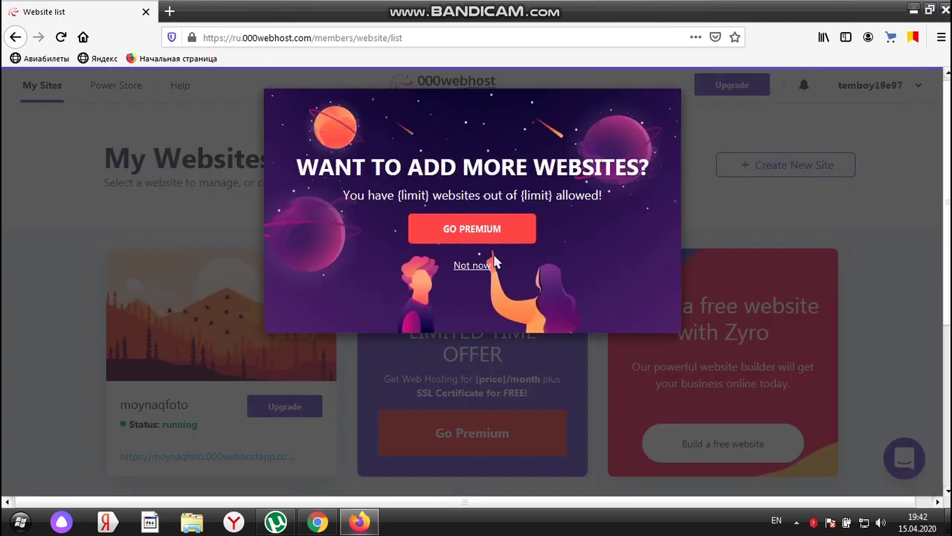
{"action": "left_click", "coordinate": [470, 229]}
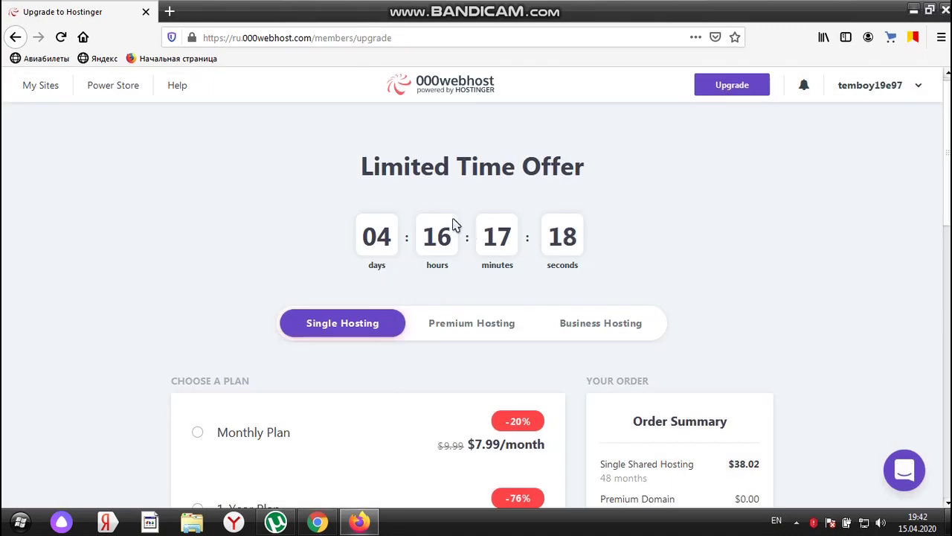
{"action": "scroll", "coordinate": [333, 257], "scroll_direction": "down", "scroll_amount": 3}
{"action": "scroll", "coordinate": [334, 258], "scroll_direction": "up", "scroll_amount": 4}
{"action": "left_click", "coordinate": [15, 37]}
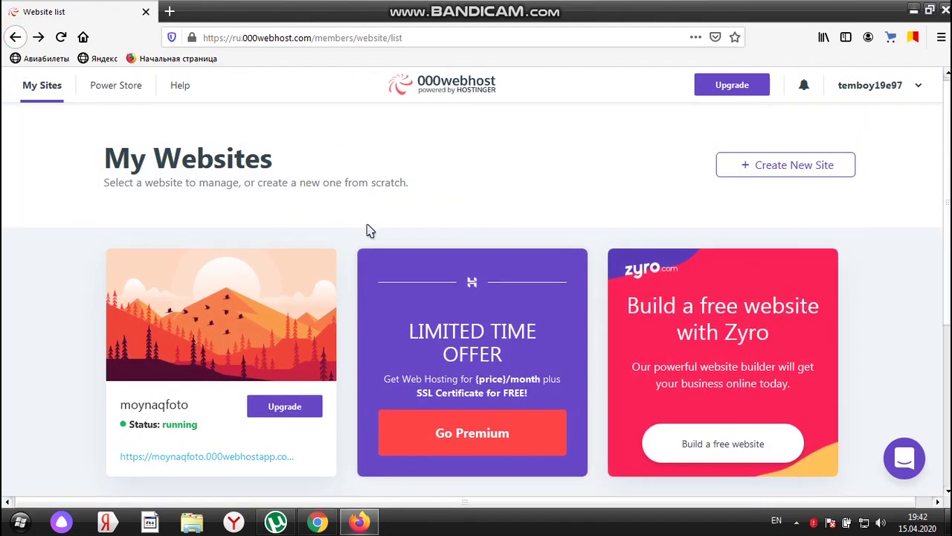
Add a site from the account menu, decline the premium offer, and manage the moynaqfoto site
{"action": "left_click", "coordinate": [923, 90]}
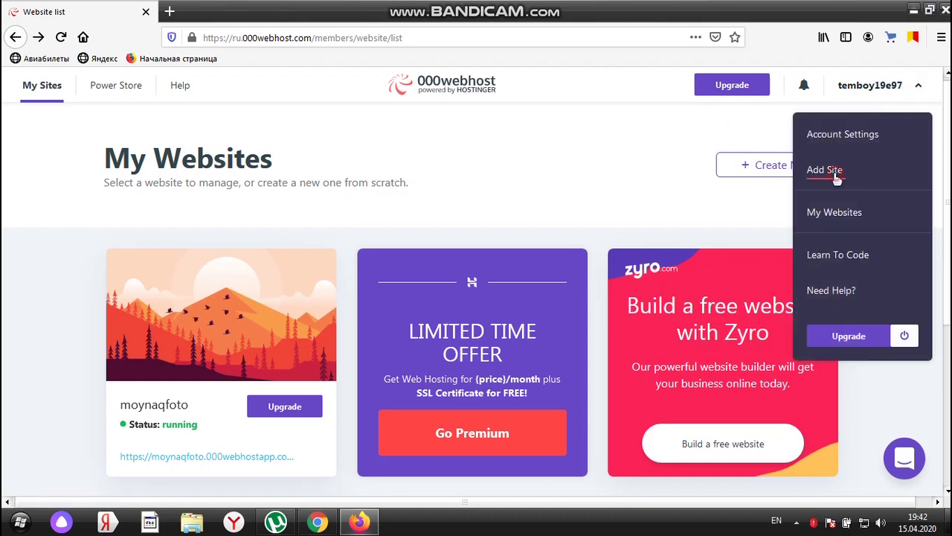
{"action": "left_click", "coordinate": [836, 176]}
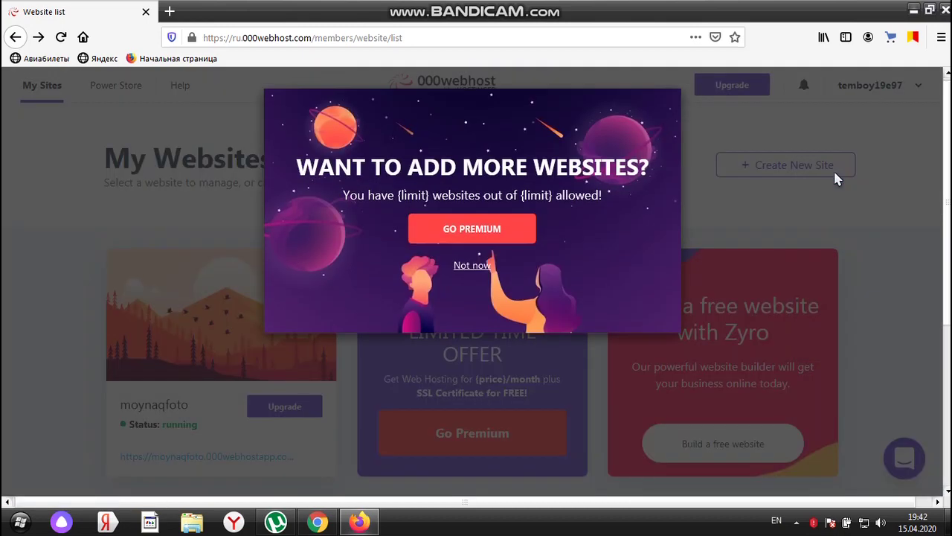
{"action": "left_click", "coordinate": [469, 266]}
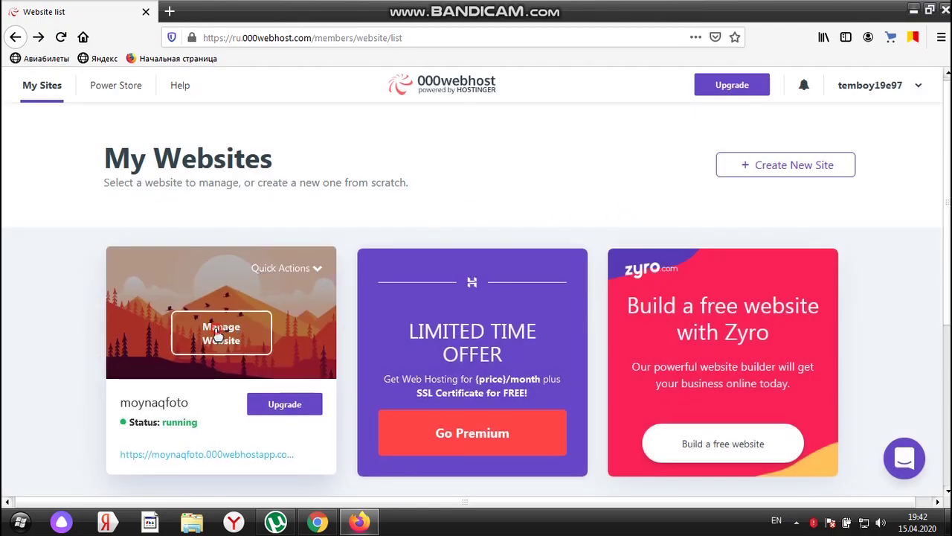
{"action": "left_click", "coordinate": [218, 333]}
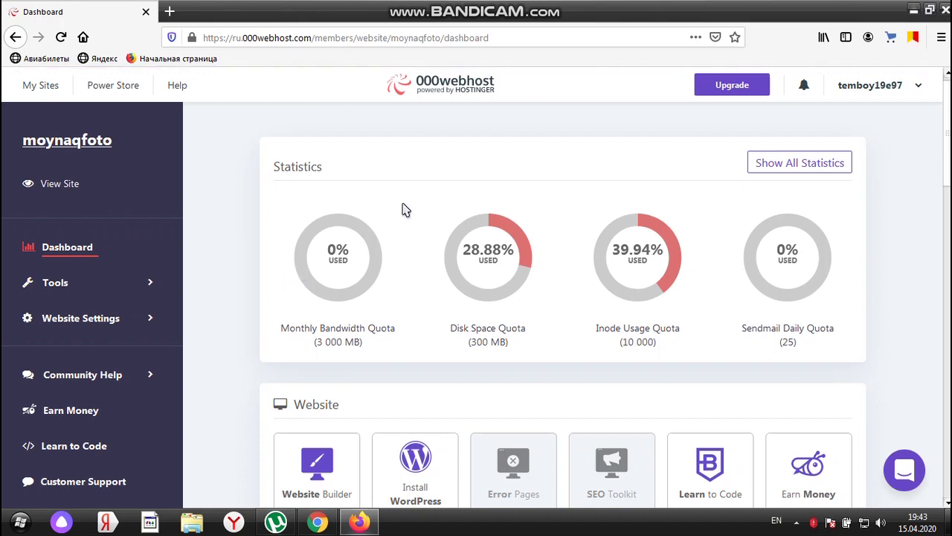
Go to the moynaqfoto File Manager page and launch the online file manager in a new tab
{"action": "scroll", "coordinate": [528, 229], "scroll_direction": "down", "scroll_amount": 5}
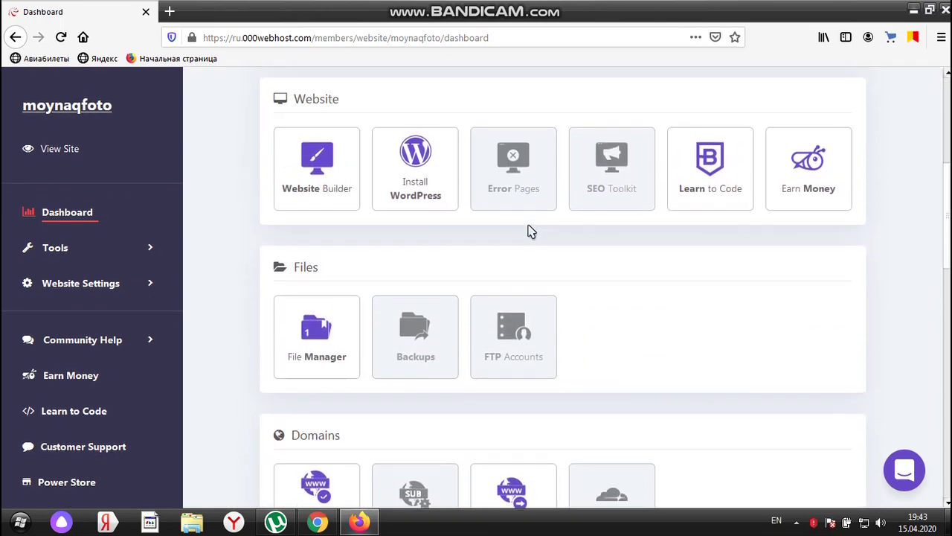
{"action": "scroll", "coordinate": [528, 229], "scroll_direction": "up", "scroll_amount": 1}
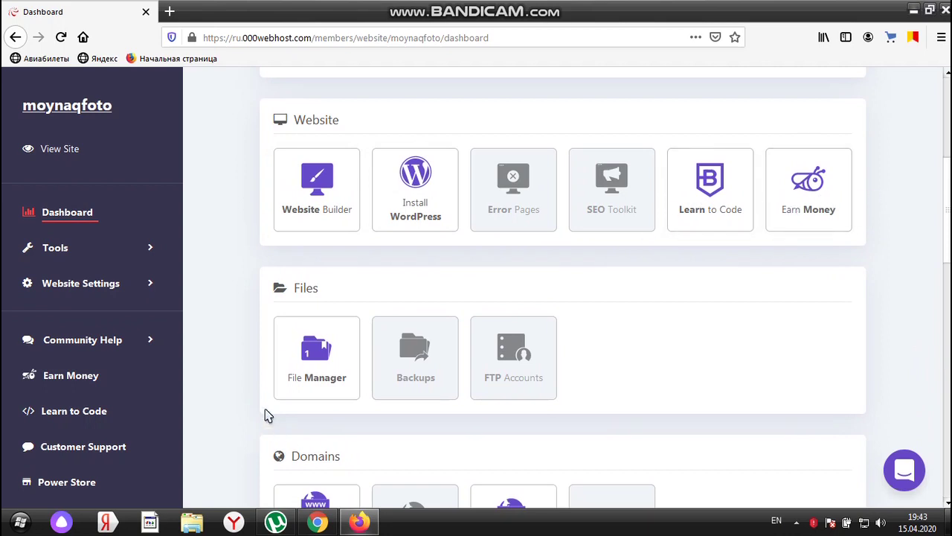
{"action": "left_click", "coordinate": [320, 358]}
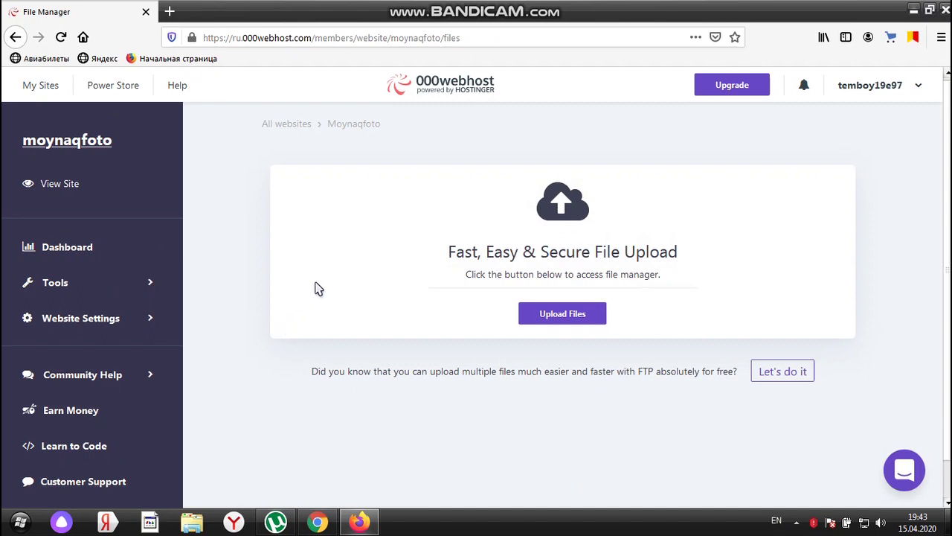
{"action": "left_click", "coordinate": [558, 315]}
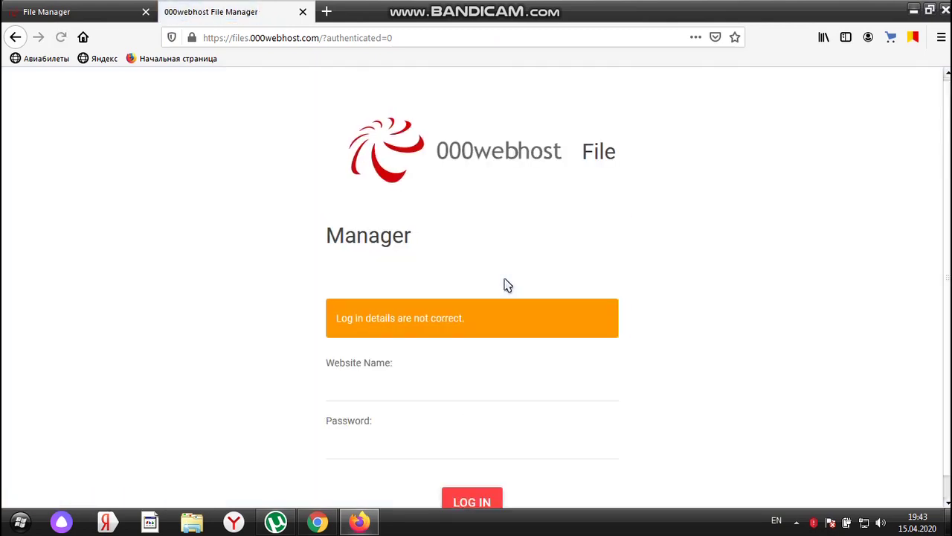
Relaunch the online file manager from the site page and close the duplicate login tab
{"action": "scroll", "coordinate": [505, 285], "scroll_direction": "down", "scroll_amount": 1}
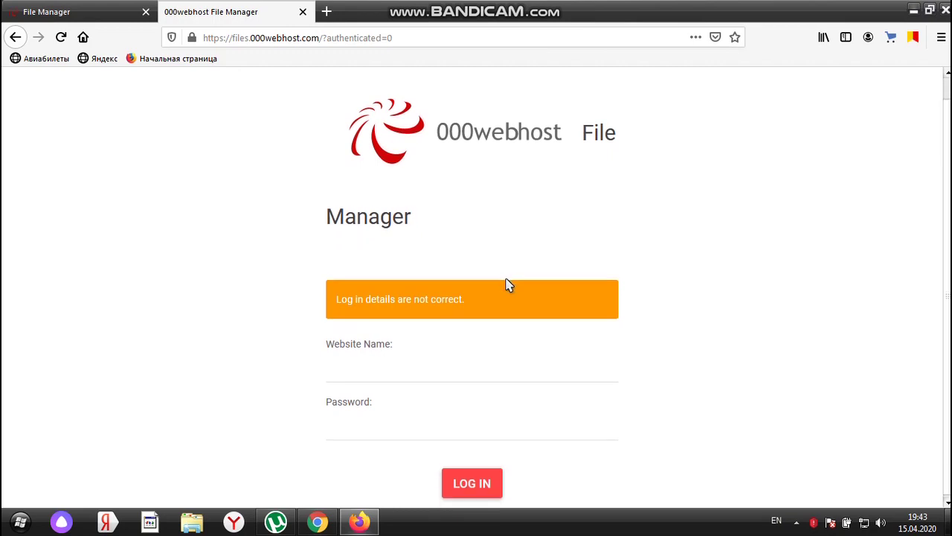
{"action": "scroll", "coordinate": [505, 284], "scroll_direction": "up", "scroll_amount": 1}
{"action": "scroll", "coordinate": [506, 284], "scroll_direction": "down", "scroll_amount": 1}
{"action": "left_click", "coordinate": [379, 372]}
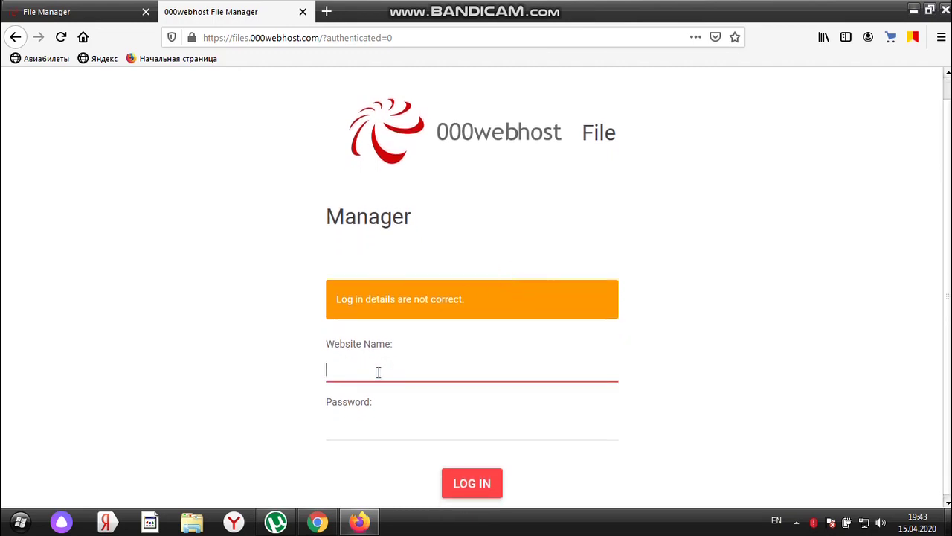
{"action": "left_click", "coordinate": [37, 12]}
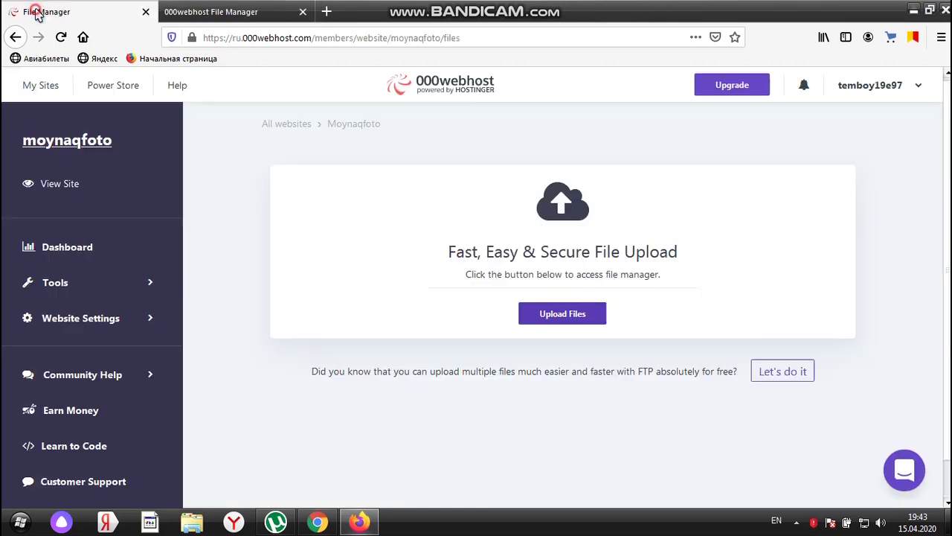
{"action": "left_click", "coordinate": [554, 316]}
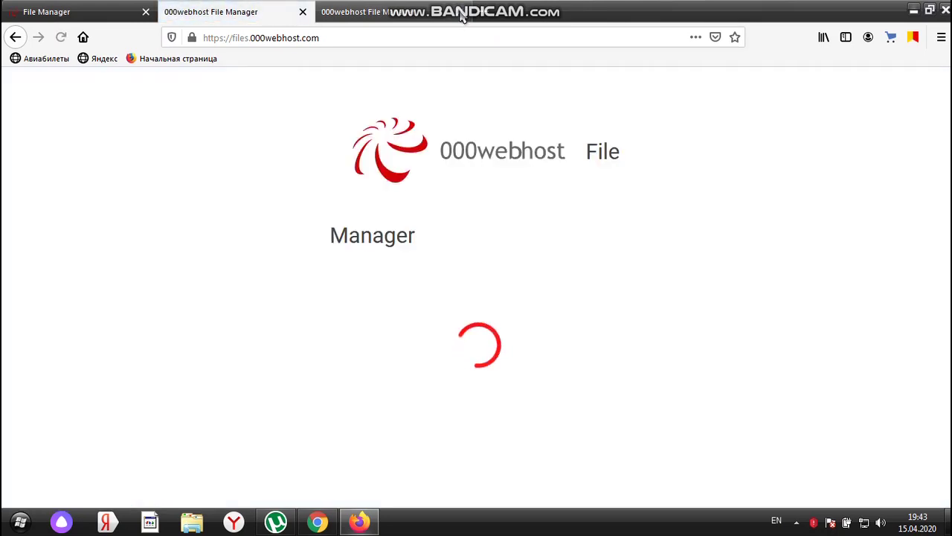
{"action": "left_click", "coordinate": [460, 13]}
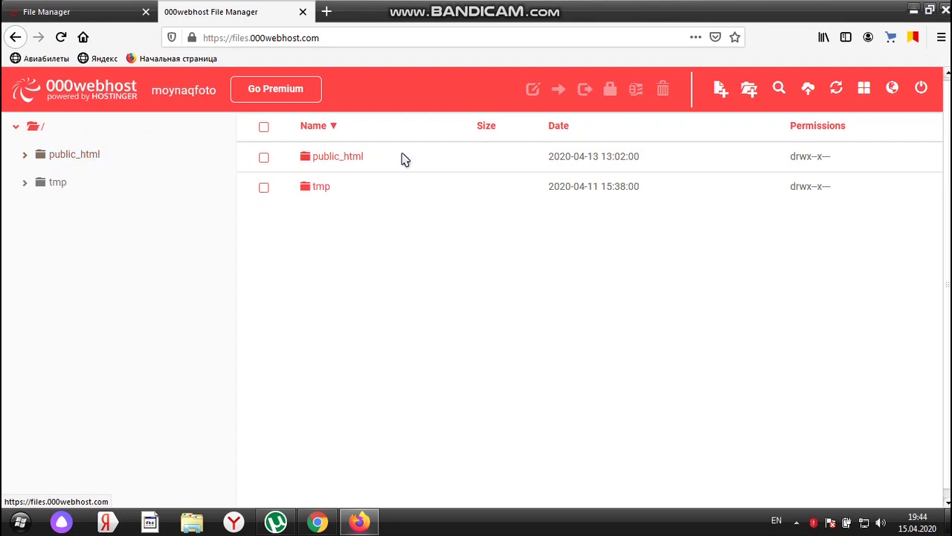
Open public_html, select all 22 items and confirm deleting them
{"action": "left_click", "coordinate": [356, 159]}
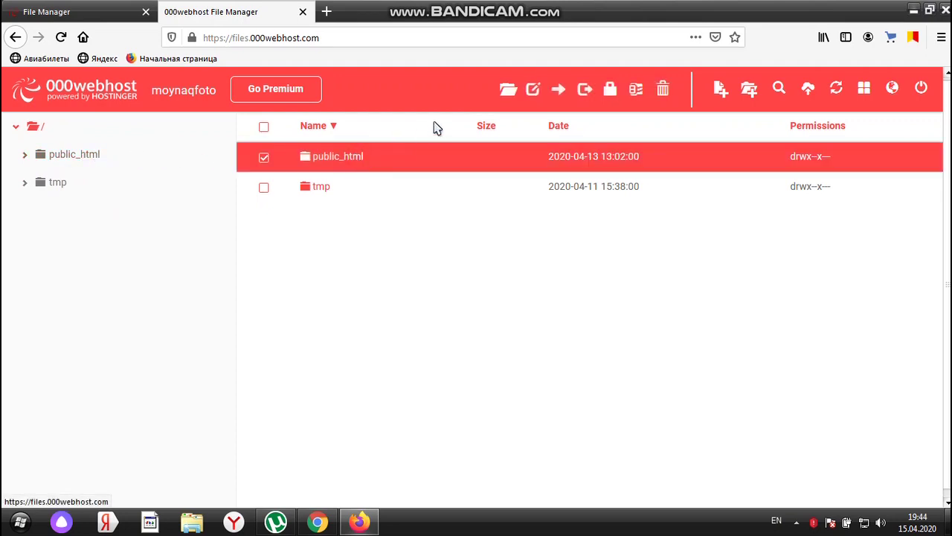
{"action": "left_click", "coordinate": [508, 93]}
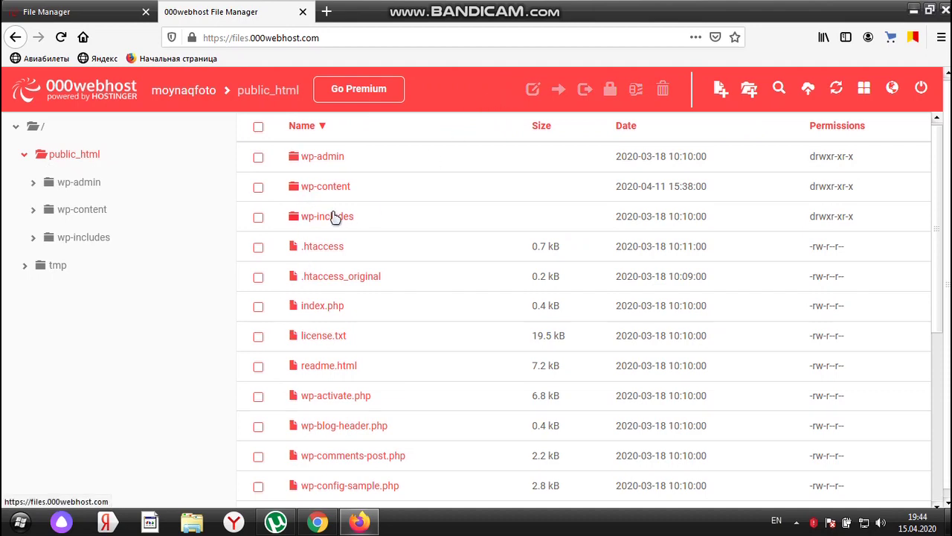
{"action": "scroll", "coordinate": [334, 215], "scroll_direction": "down", "scroll_amount": 5}
{"action": "scroll", "coordinate": [334, 215], "scroll_direction": "up", "scroll_amount": 5}
{"action": "left_click", "coordinate": [259, 129]}
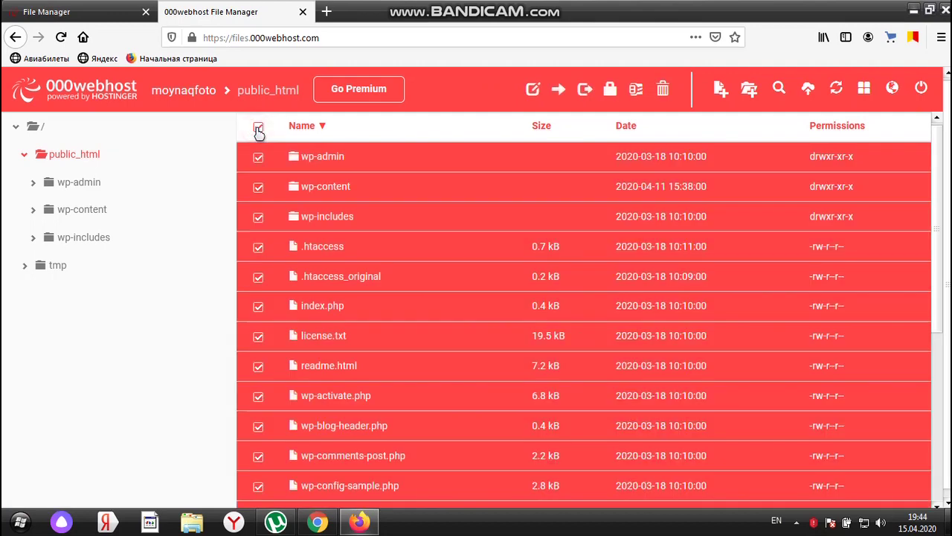
{"action": "left_click", "coordinate": [662, 90]}
{"action": "left_click", "coordinate": [645, 196]}
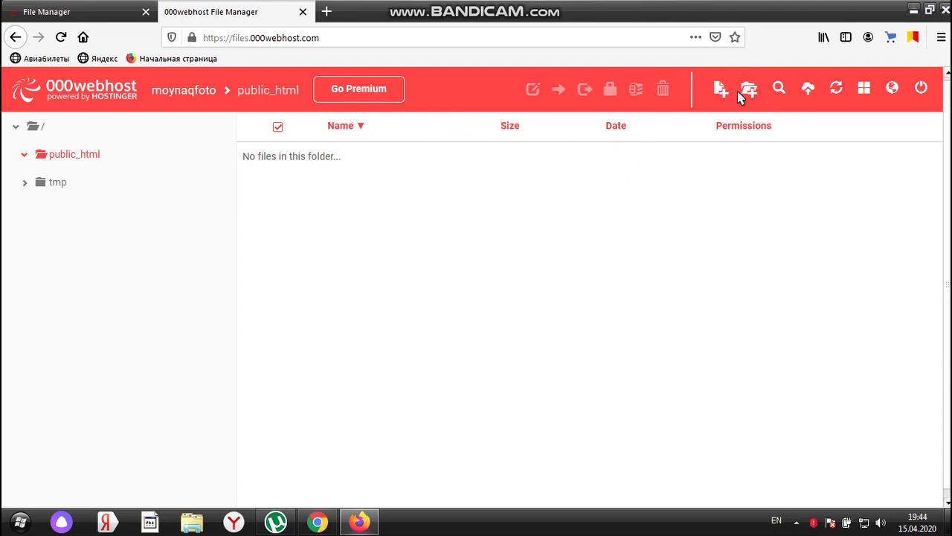
Create a new folder named test inside public_html and open it
{"action": "left_click", "coordinate": [749, 91]}
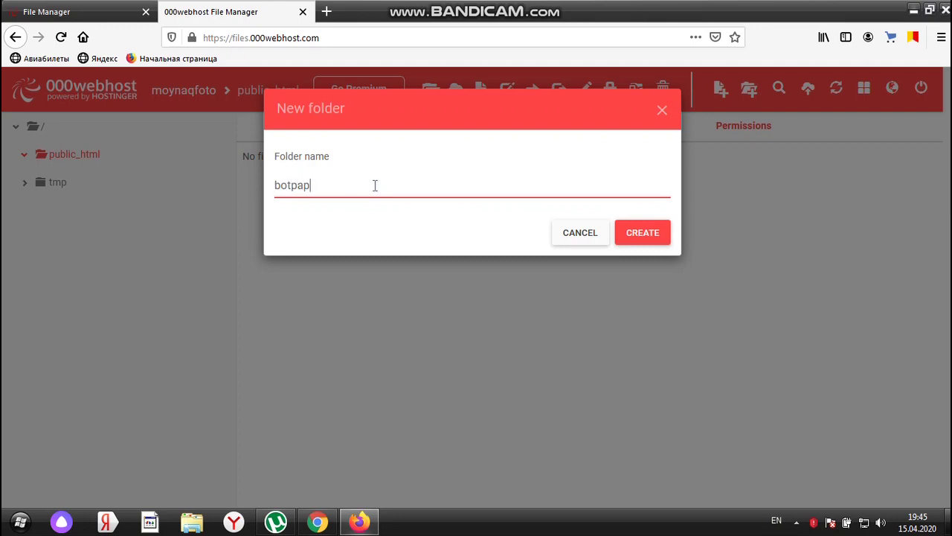
{"action": "double_click", "coordinate": [330, 185]}
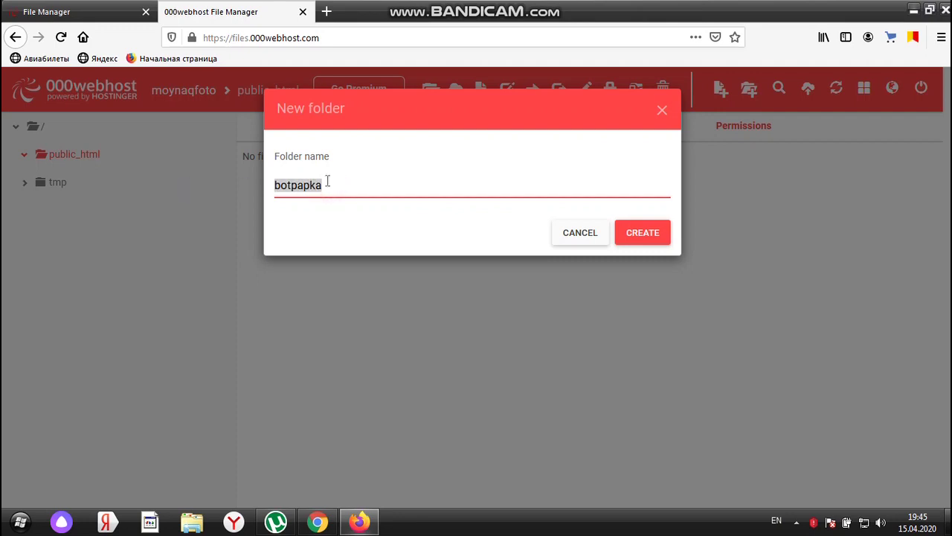
{"action": "type", "text": "test"}
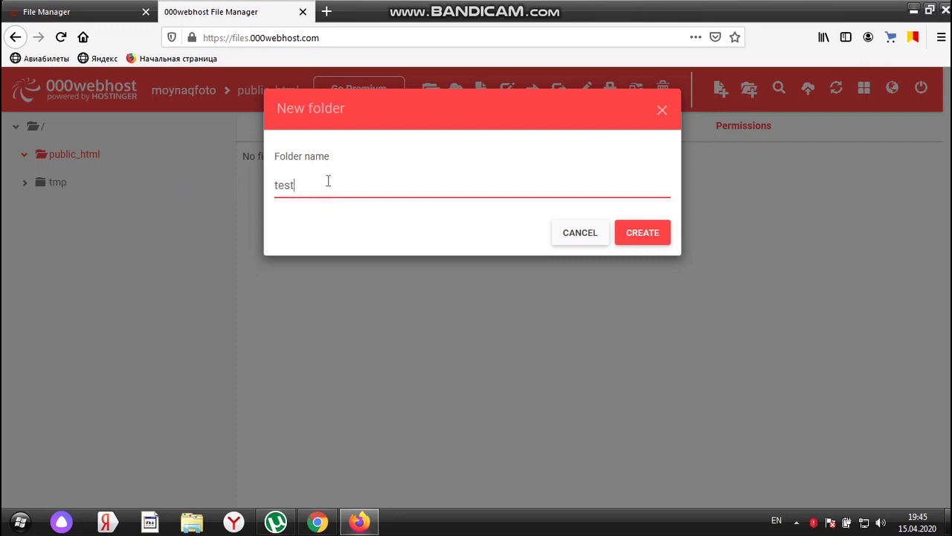
{"action": "left_click", "coordinate": [644, 232]}
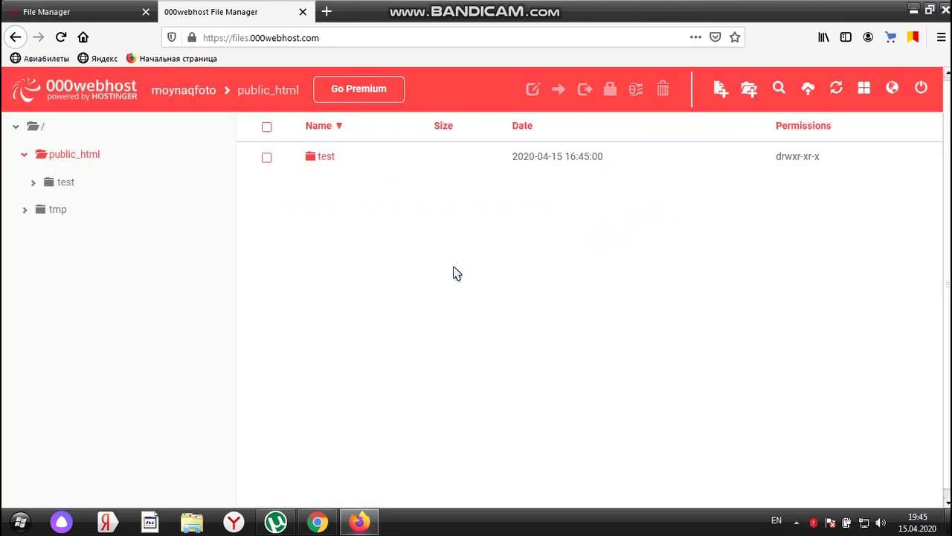
{"action": "left_click", "coordinate": [328, 163]}
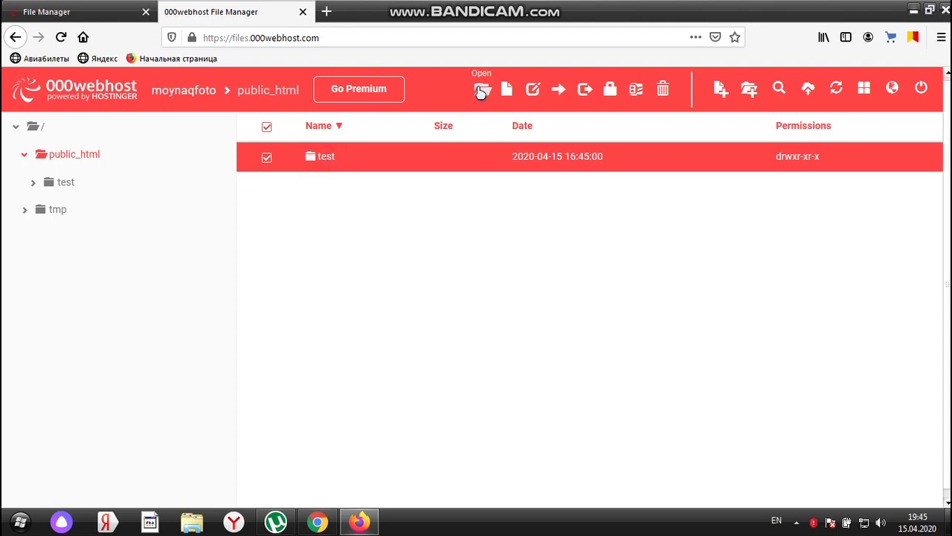
{"action": "left_click", "coordinate": [483, 90]}
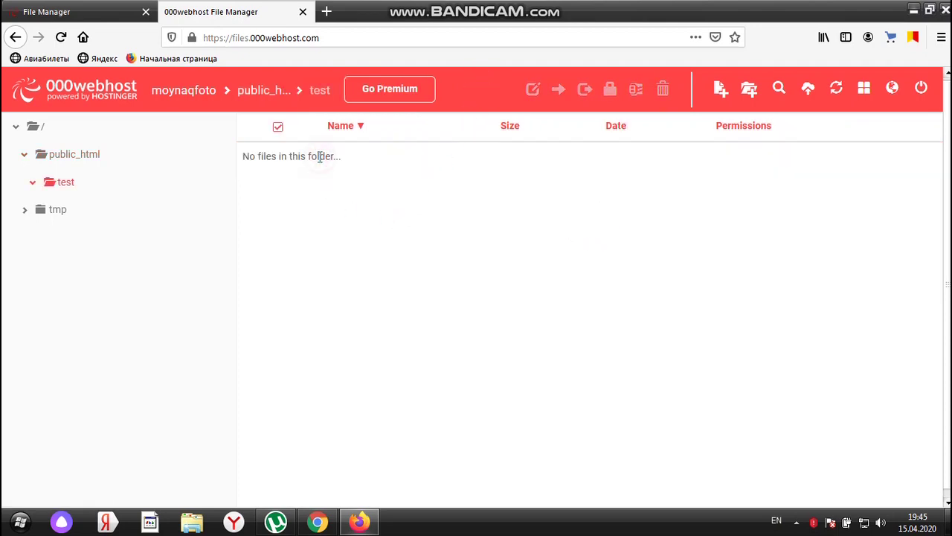
Minimize the browser and bring up the screen recorder window from the system tray
{"action": "left_click", "coordinate": [913, 12]}
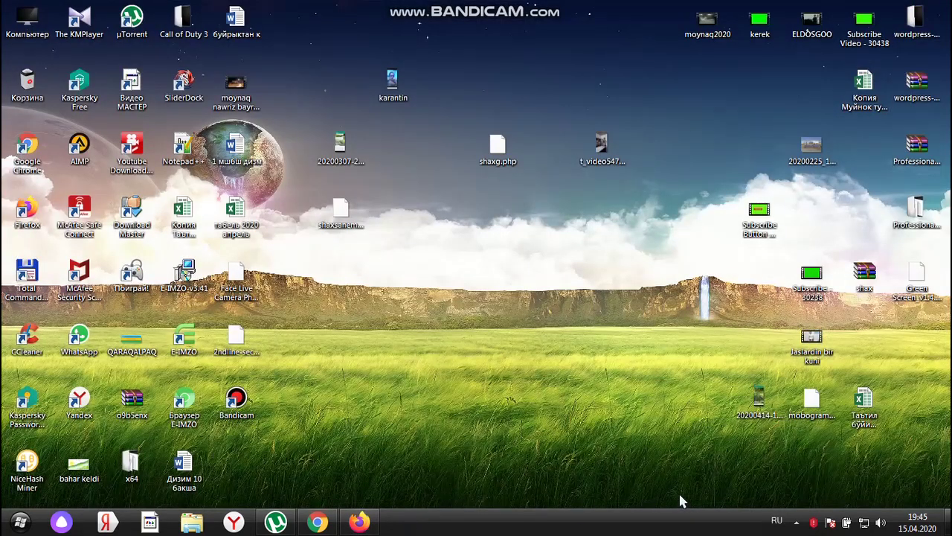
{"action": "left_click", "coordinate": [796, 521]}
{"action": "left_click", "coordinate": [795, 460]}
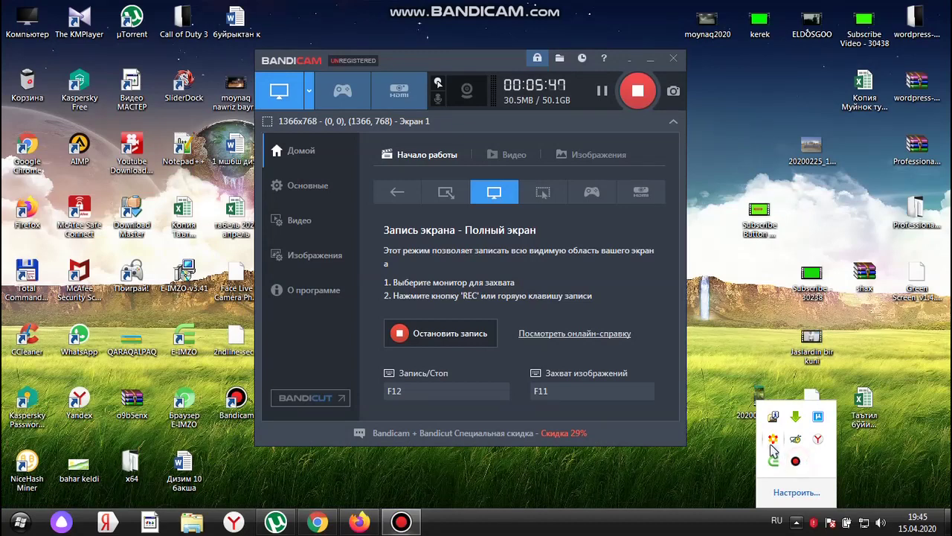
{"action": "left_click", "coordinate": [603, 91]}
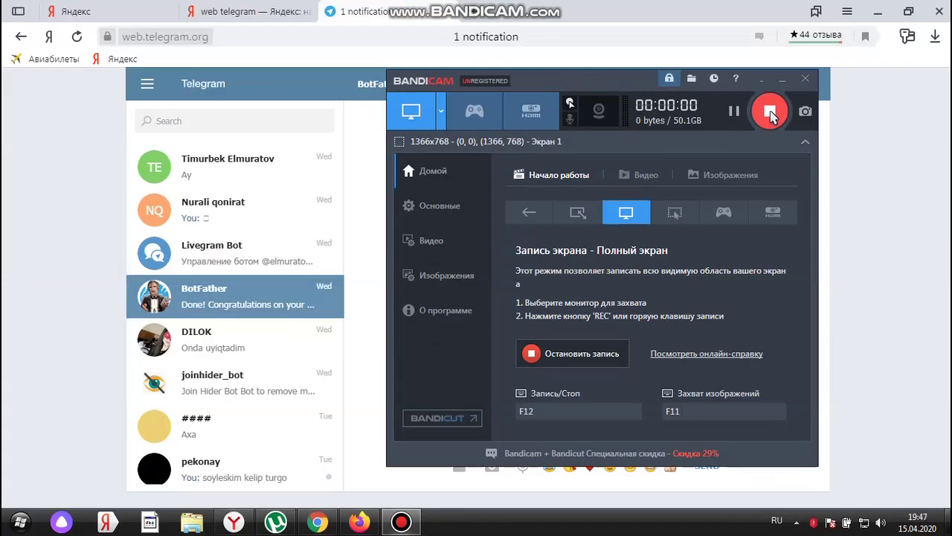
Send /newbot to BotFather and reply with the bot name 'botdin ati birinshi jaziladi'
{"action": "left_click", "coordinate": [392, 217]}
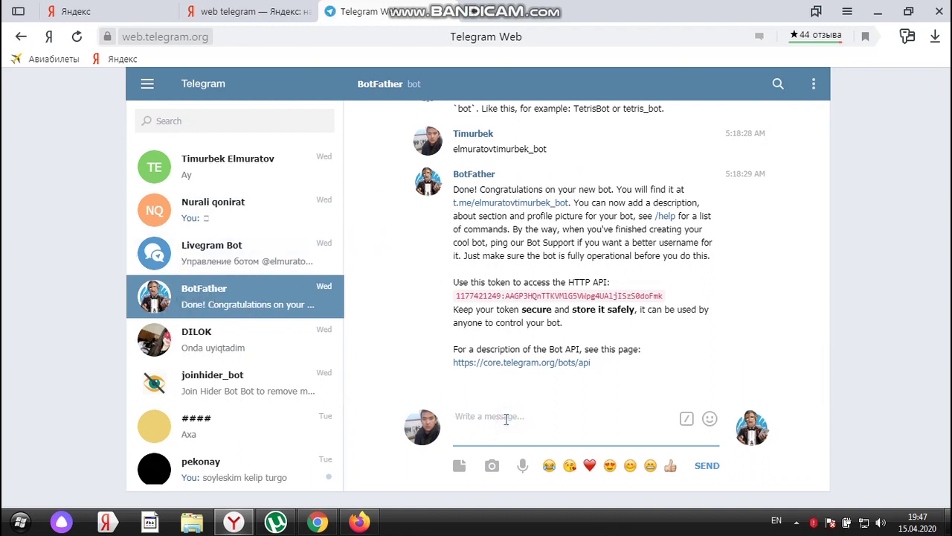
{"action": "left_click", "coordinate": [686, 418]}
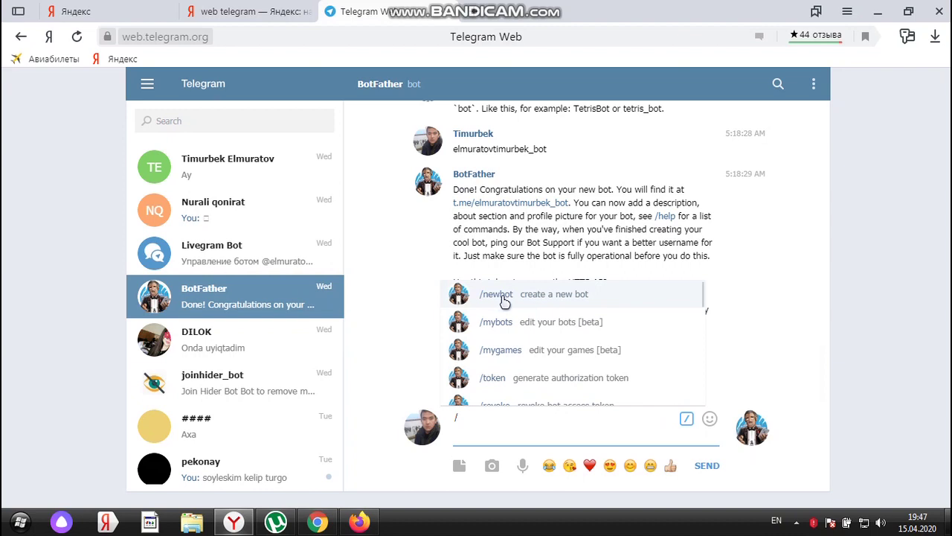
{"action": "left_click", "coordinate": [504, 301]}
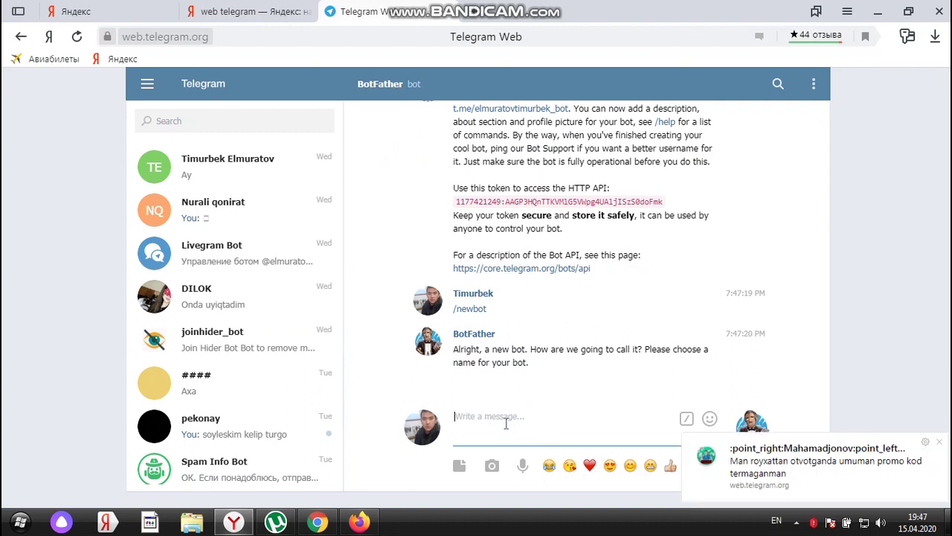
{"action": "type", "text": "a"}
{"action": "key", "text": "BackSpace"}
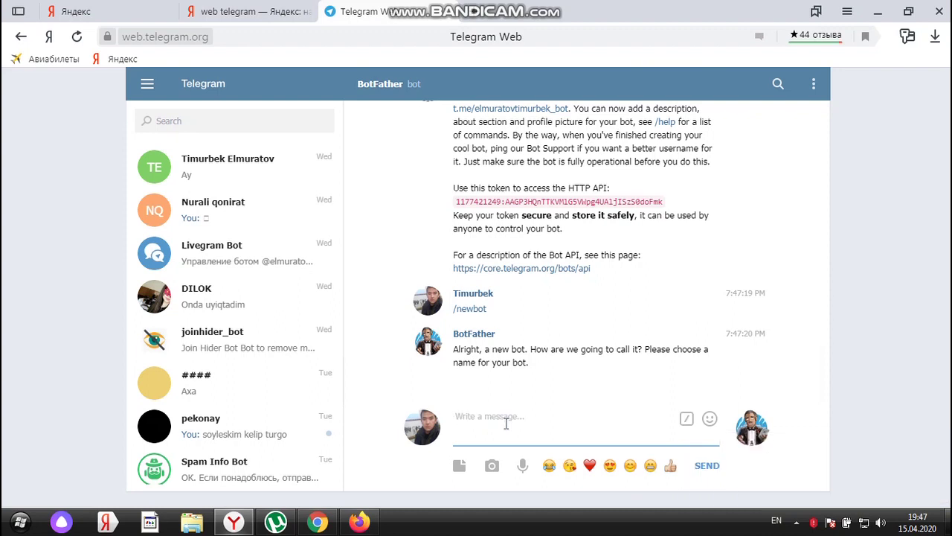
{"action": "type", "text": "botd"}
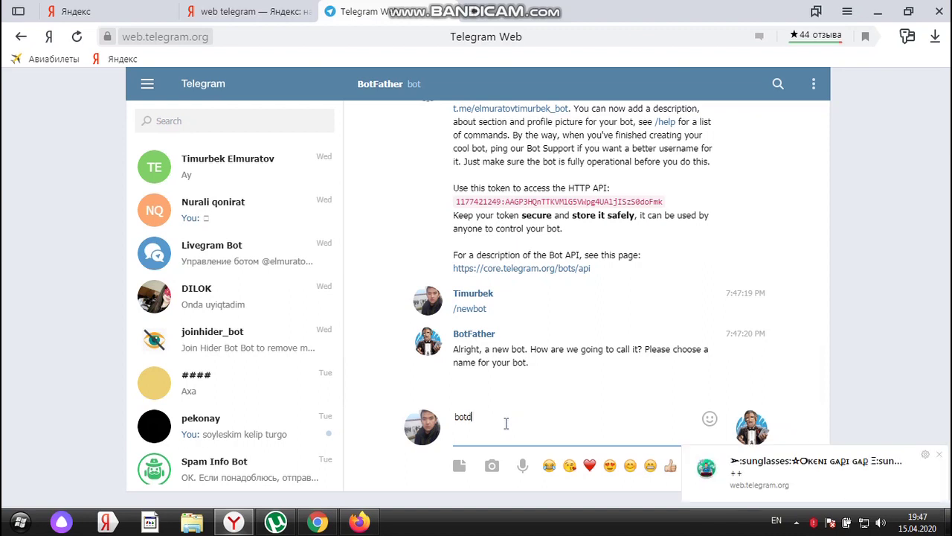
{"action": "type", "text": "in ati birinshi jazia"}
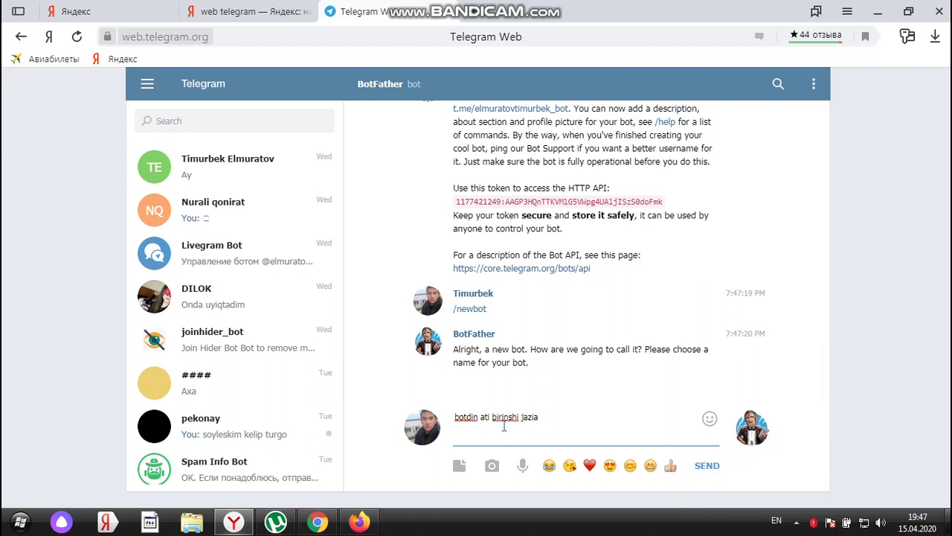
{"action": "key", "text": "BackSpace"}
{"action": "type", "text": "ladi"}
{"action": "key", "text": "Return"}
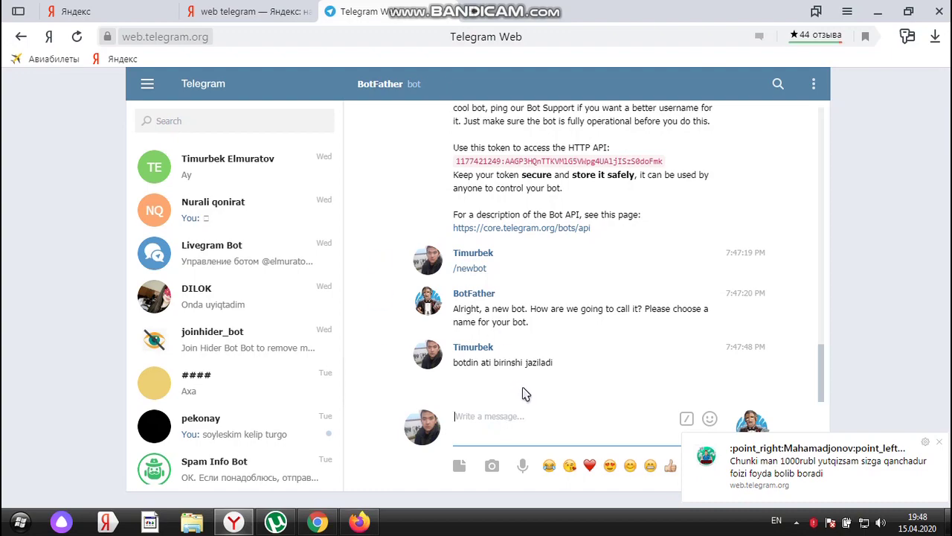
{"action": "scroll", "coordinate": [523, 391], "scroll_direction": "up", "scroll_amount": 5}
{"action": "scroll", "coordinate": [528, 392], "scroll_direction": "down", "scroll_amount": 5}
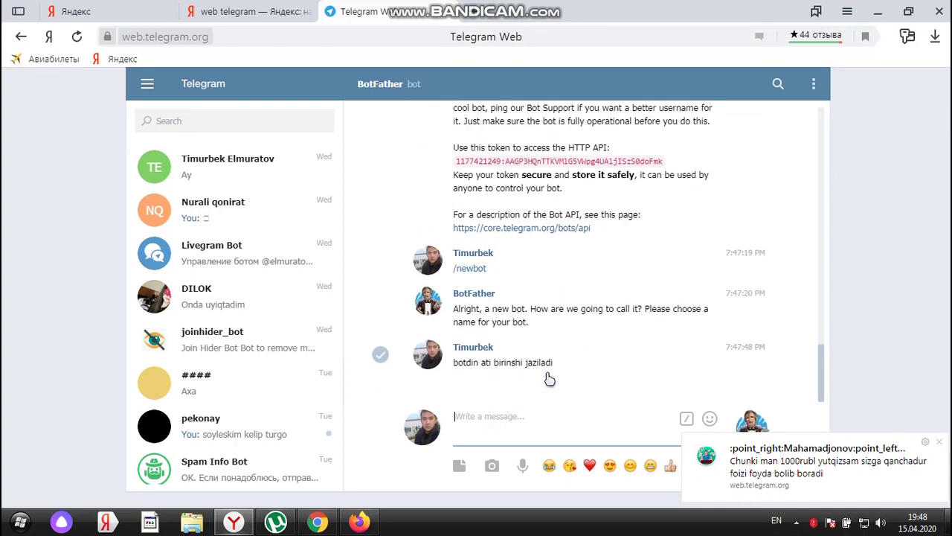
Send /mybots to BotFather to list the three existing bots
{"action": "left_click", "coordinate": [687, 419]}
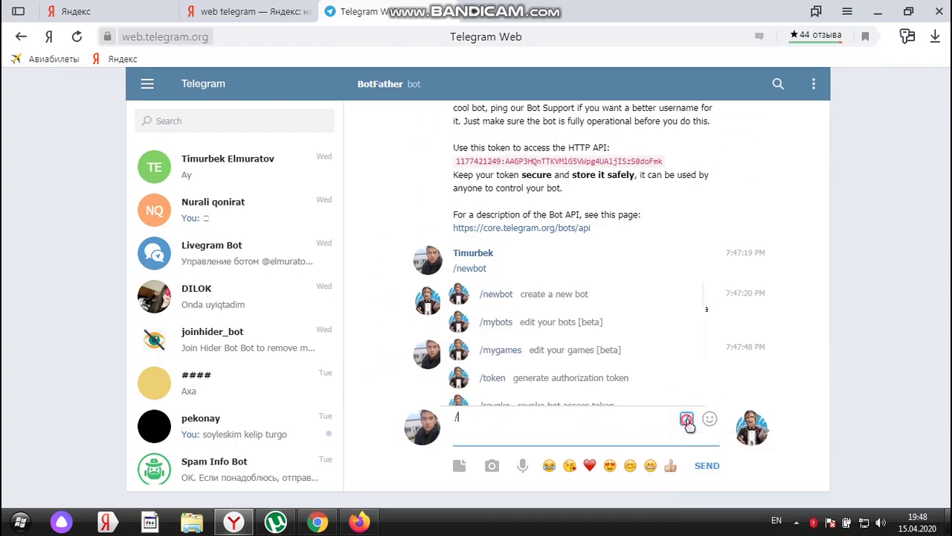
{"action": "left_click", "coordinate": [498, 330]}
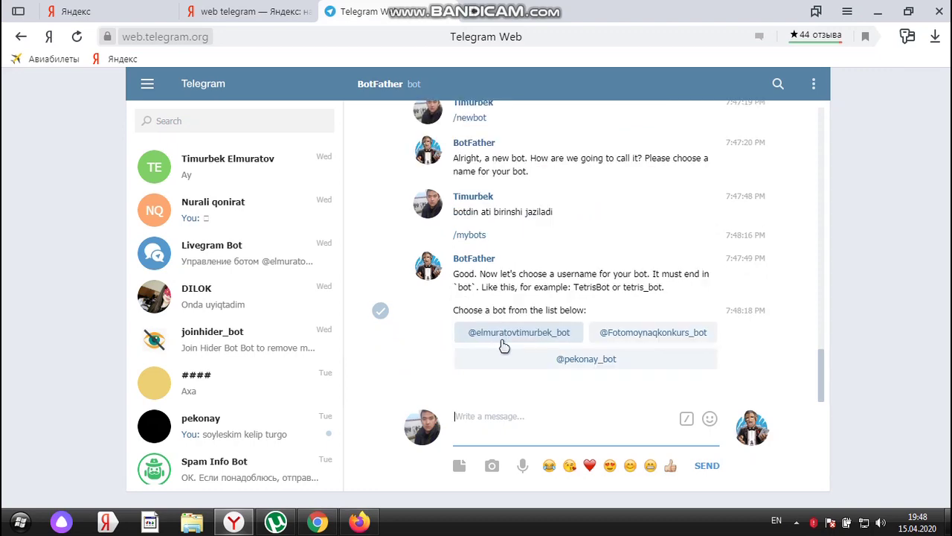
{"action": "scroll", "coordinate": [504, 344], "scroll_direction": "up", "scroll_amount": 3}
{"action": "scroll", "coordinate": [503, 344], "scroll_direction": "down", "scroll_amount": 3}
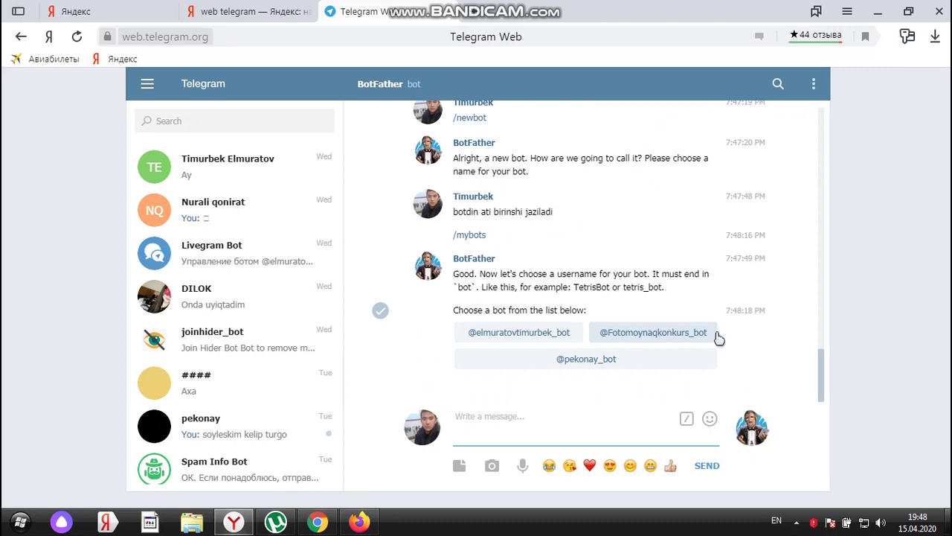
{"action": "left_click", "coordinate": [599, 360]}
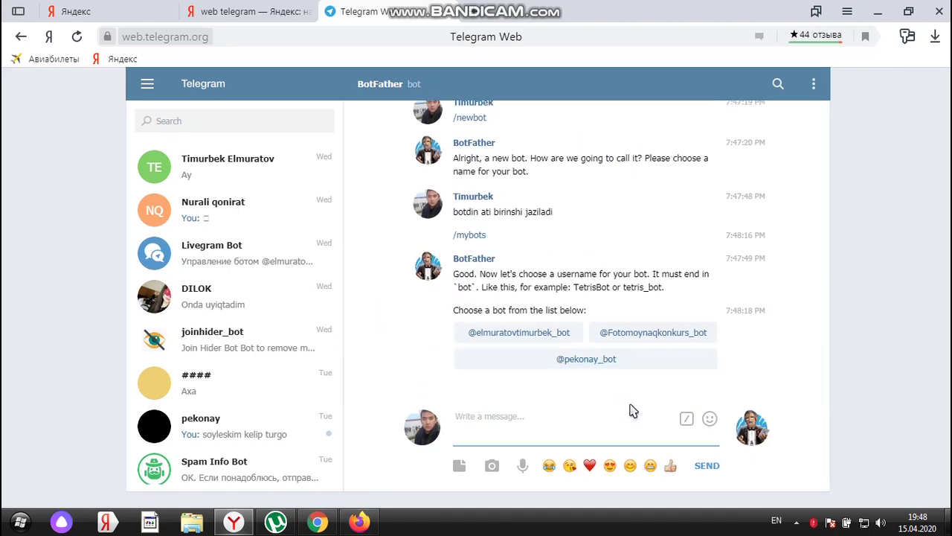
{"action": "left_click", "coordinate": [686, 419]}
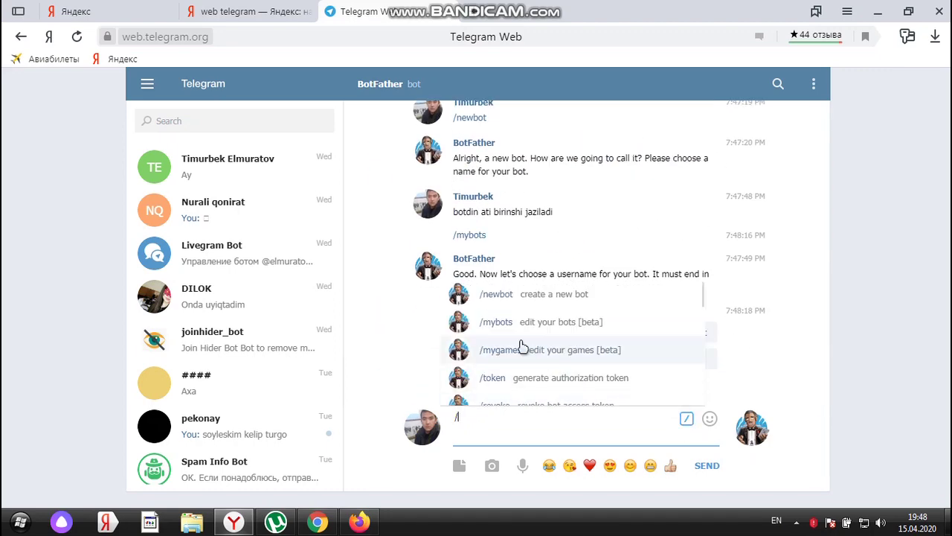
Create a new bot named 'botdin ati' with username botdinlinki_bot via /newbot
{"action": "left_click", "coordinate": [503, 299]}
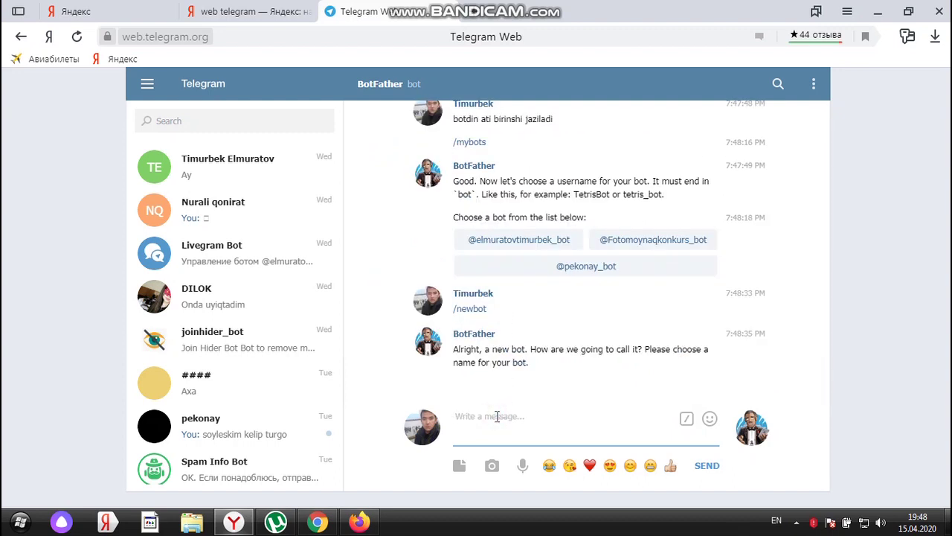
{"action": "type", "text": "botdin a"}
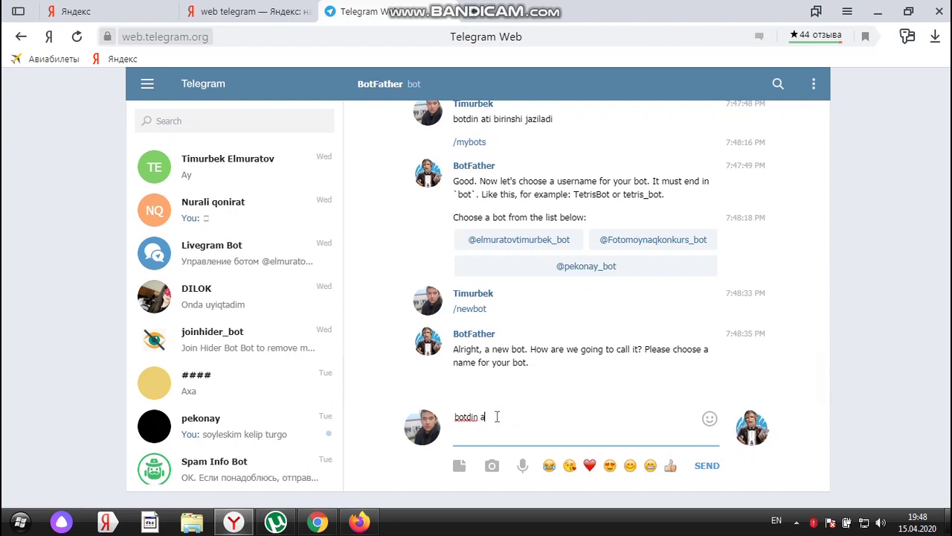
{"action": "type", "text": "ti"}
{"action": "key", "text": "Return"}
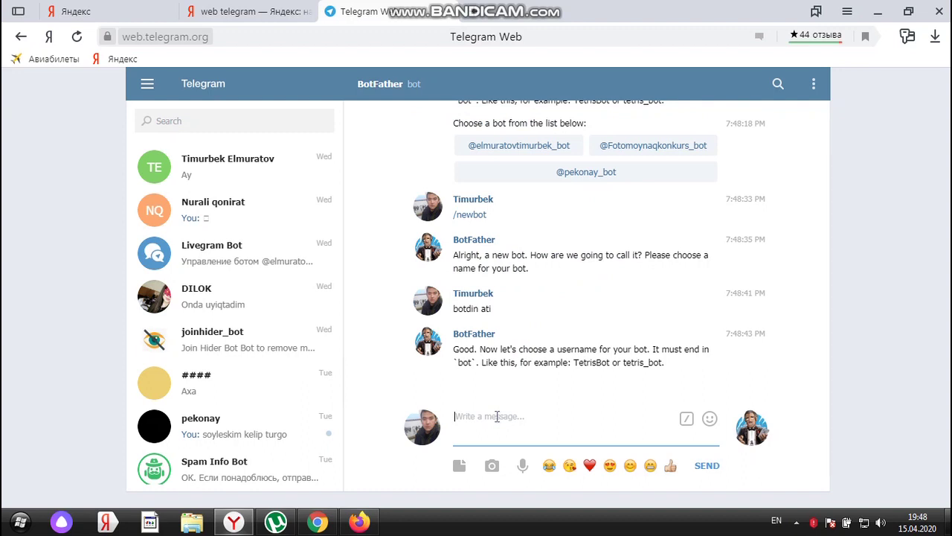
{"action": "type", "text": "botdinlinki"}
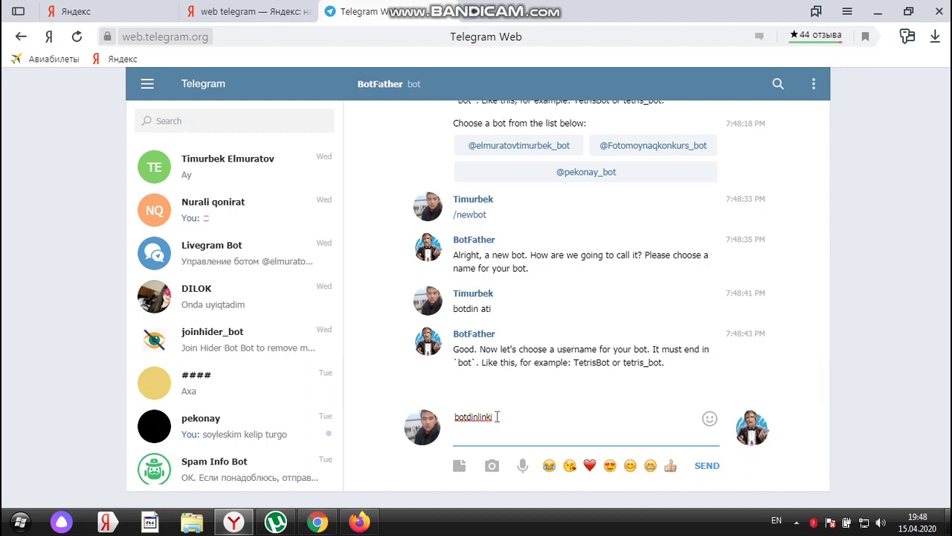
{"action": "type", "text": "_bot"}
{"action": "key", "text": "Return"}
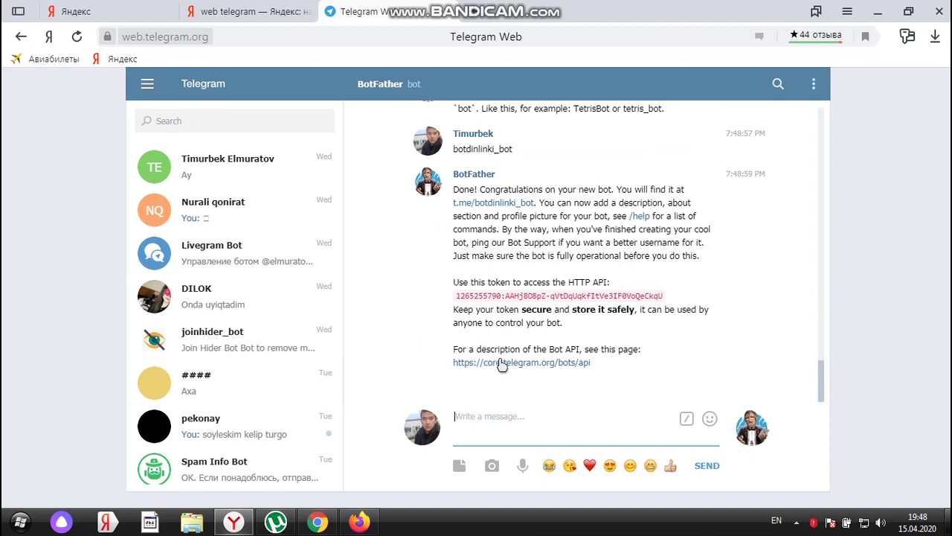
Select the new bot's full HTTP API token and copy it
{"action": "double_click", "coordinate": [540, 296]}
{"action": "left_click", "coordinate": [541, 297]}
{"action": "triple_click", "coordinate": [540, 296]}
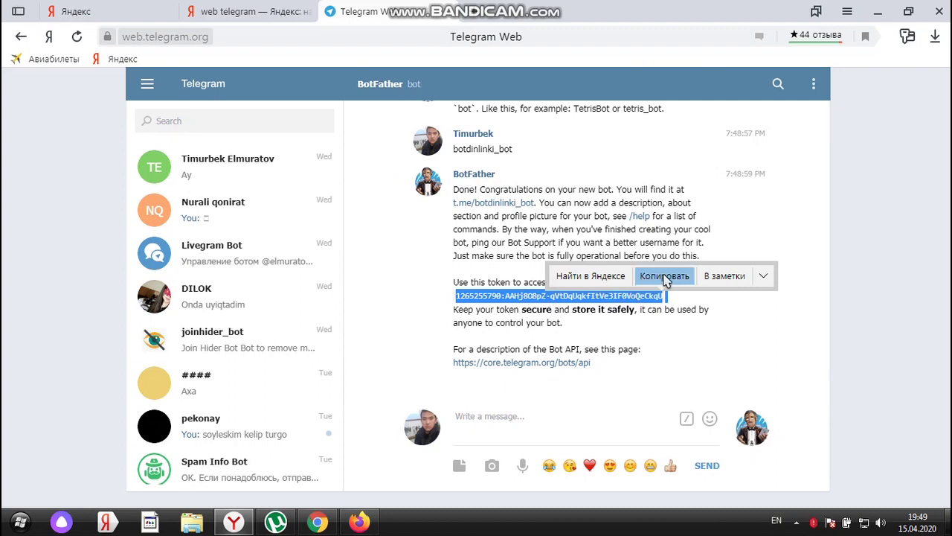
{"action": "left_click", "coordinate": [665, 275]}
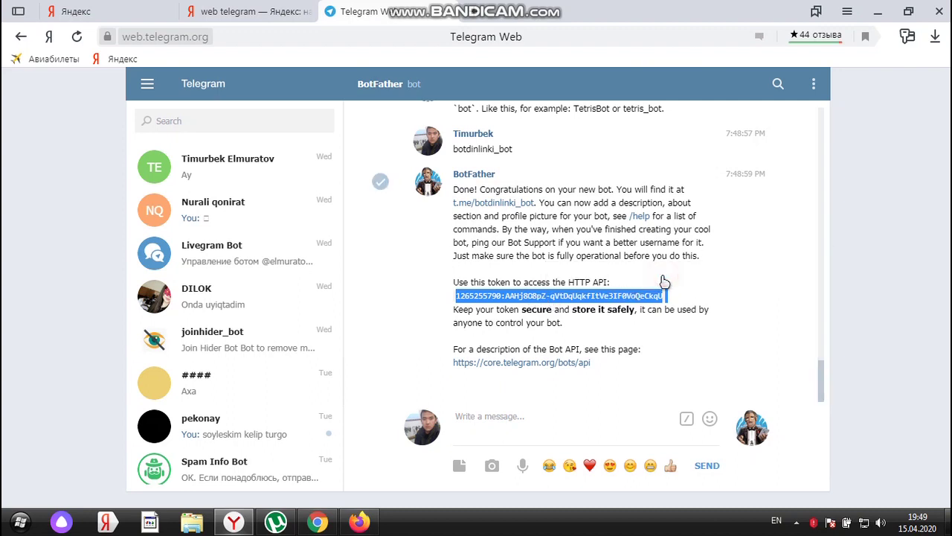
{"action": "left_click", "coordinate": [598, 299]}
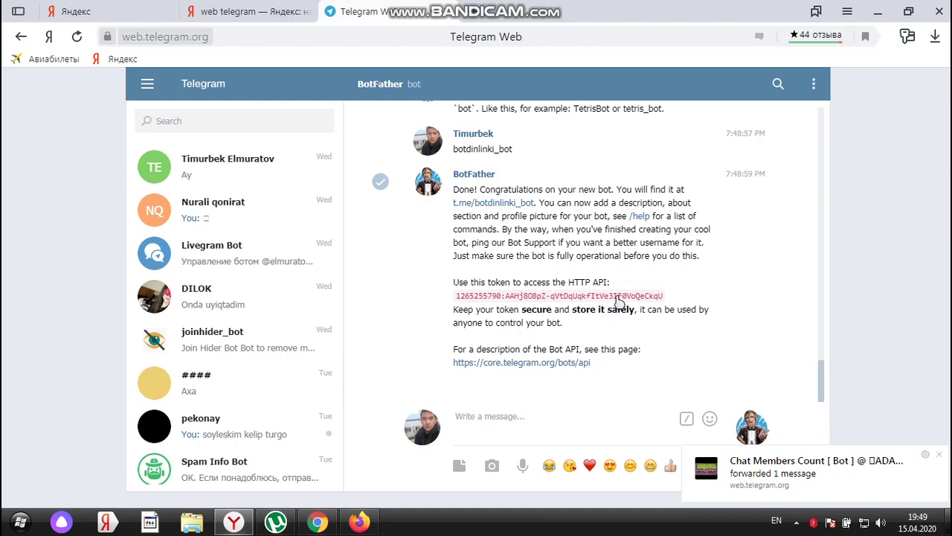
Open shaxsanem.php from the desktop in Notepad++
{"action": "left_click", "coordinate": [878, 12]}
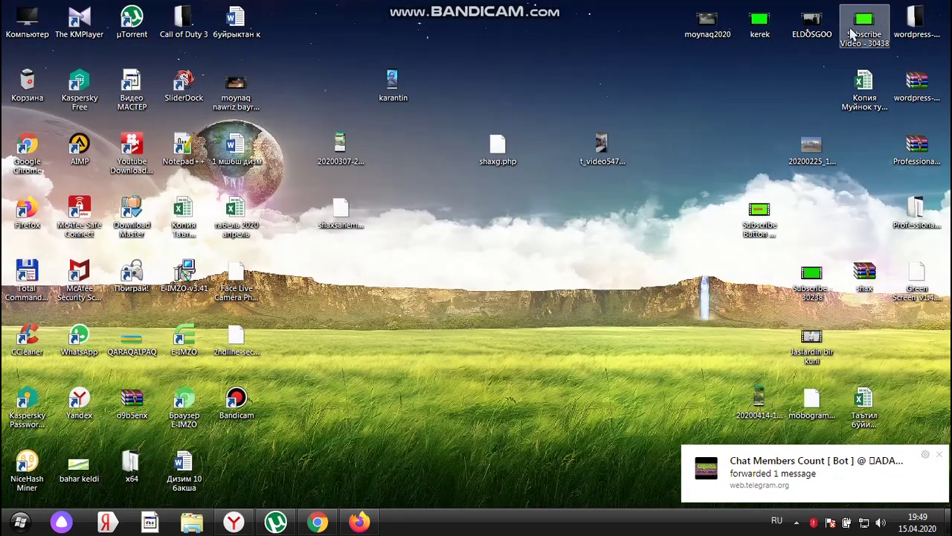
{"action": "left_click", "coordinate": [340, 214]}
{"action": "right_click", "coordinate": [340, 214]}
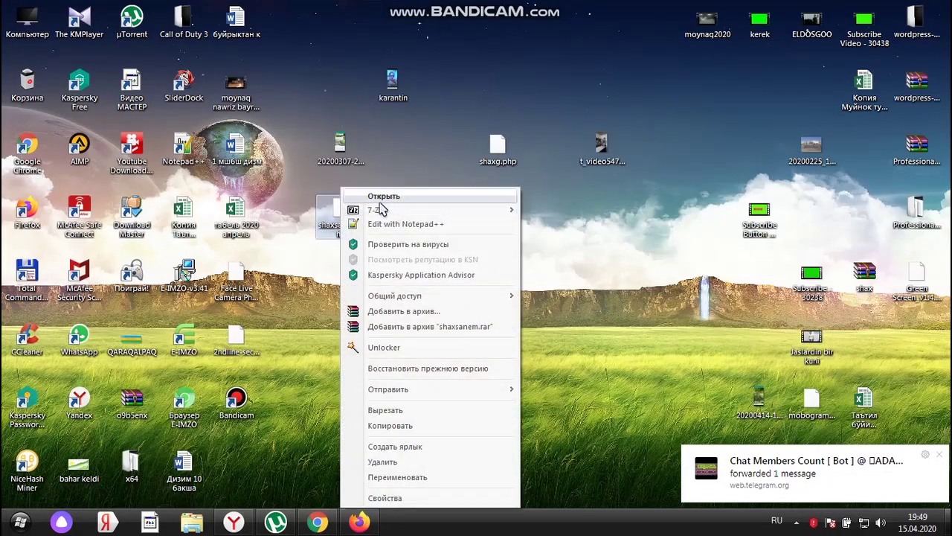
{"action": "left_click", "coordinate": [399, 224]}
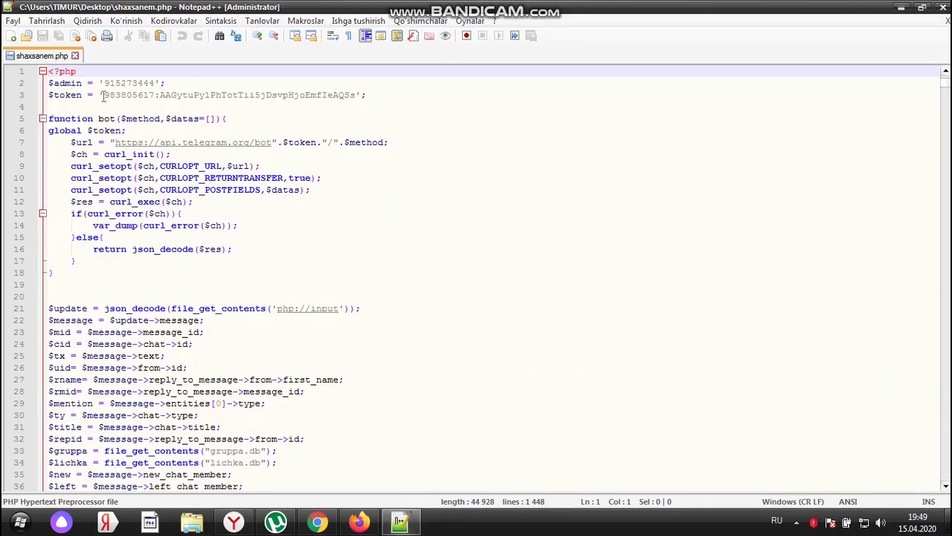
Paste the new token over the old $token value, keeping the closing '; on line 3
{"action": "left_click_drag", "start_coordinate": [103, 95], "coordinate": [356, 95]}
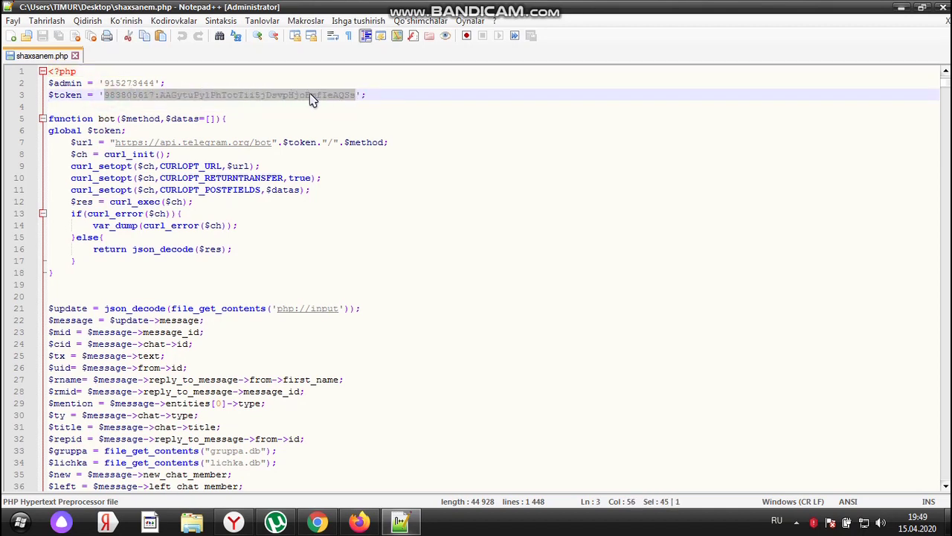
{"action": "right_click", "coordinate": [230, 95]}
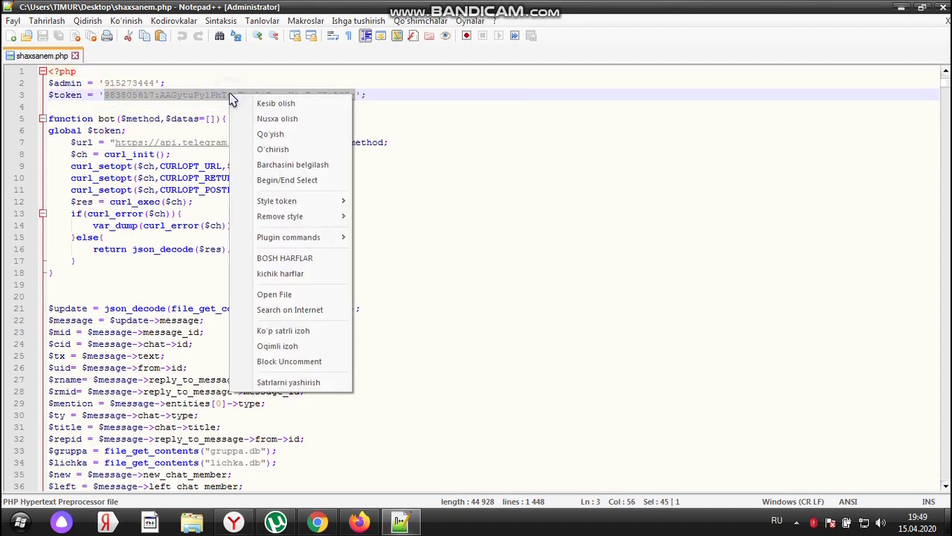
{"action": "left_click", "coordinate": [272, 134]}
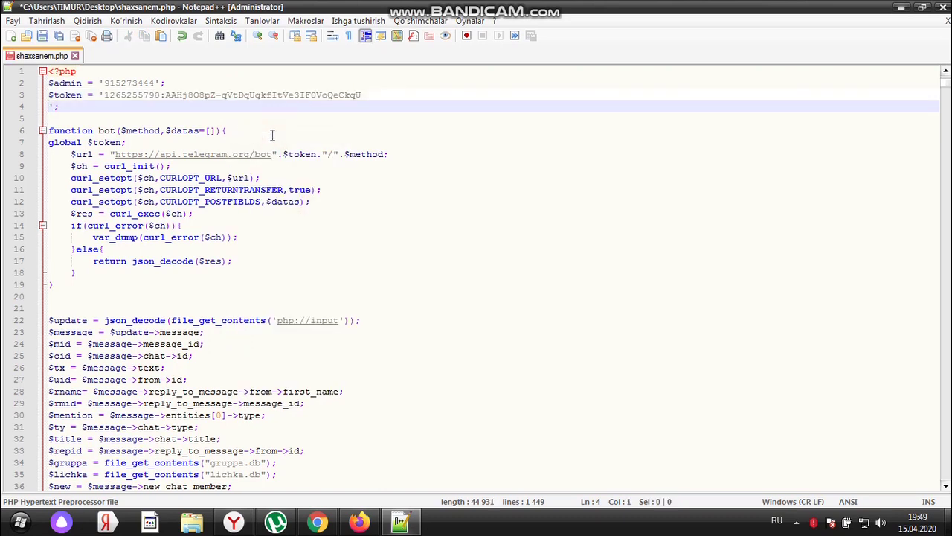
{"action": "left_click", "coordinate": [367, 95]}
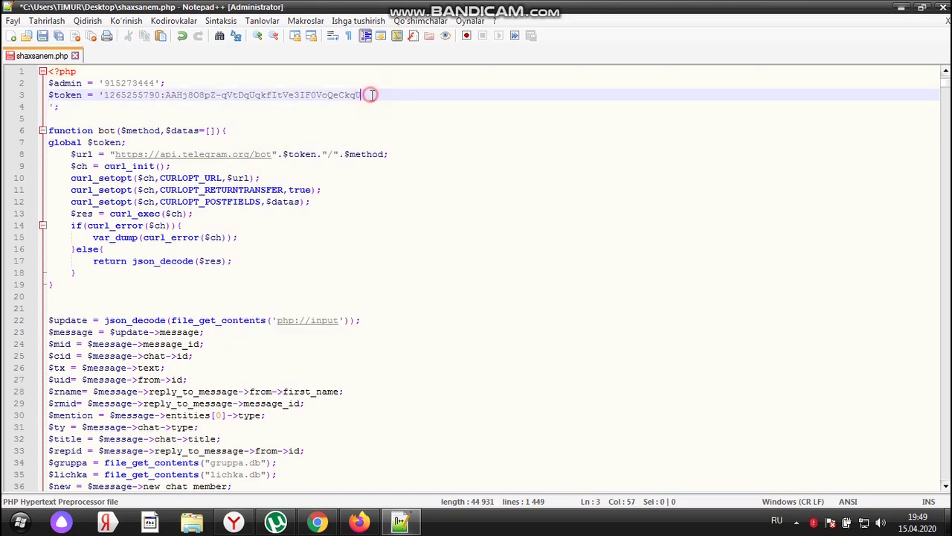
{"action": "left_click", "coordinate": [50, 107]}
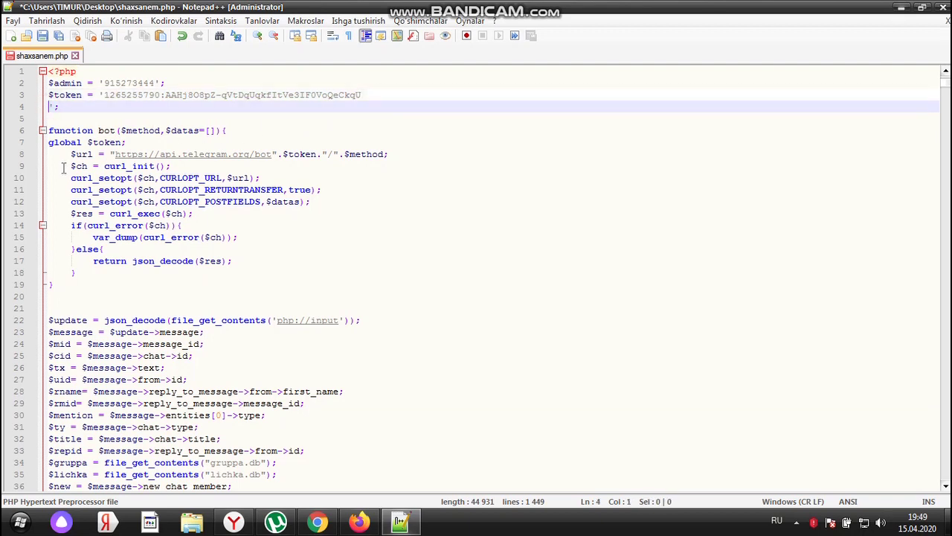
{"action": "key", "text": "BackSpace"}
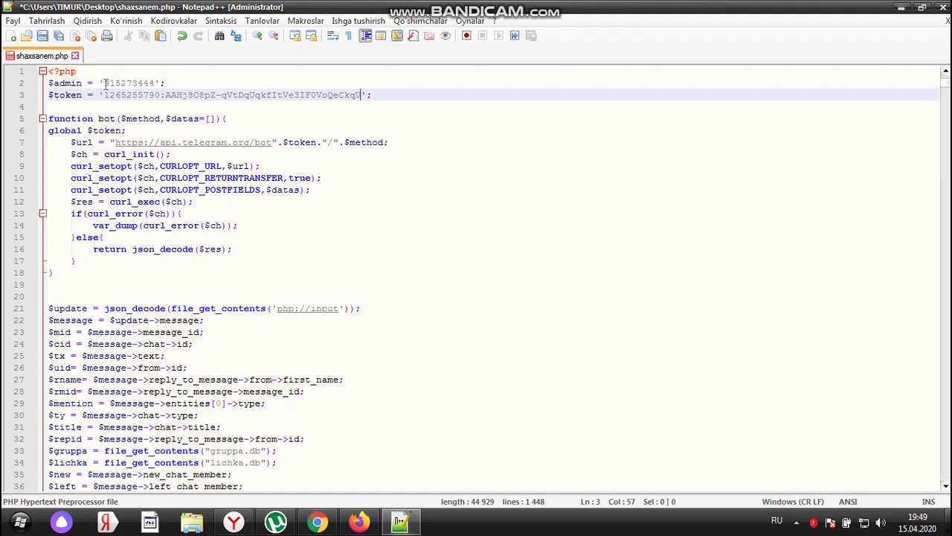
Dismiss the plugin manager and replace the old $admin ID on line 2 with the user's Telegram account ID
{"action": "left_click", "coordinate": [677, 174]}
{"action": "left_click_drag", "start_coordinate": [105, 83], "coordinate": [155, 83]}
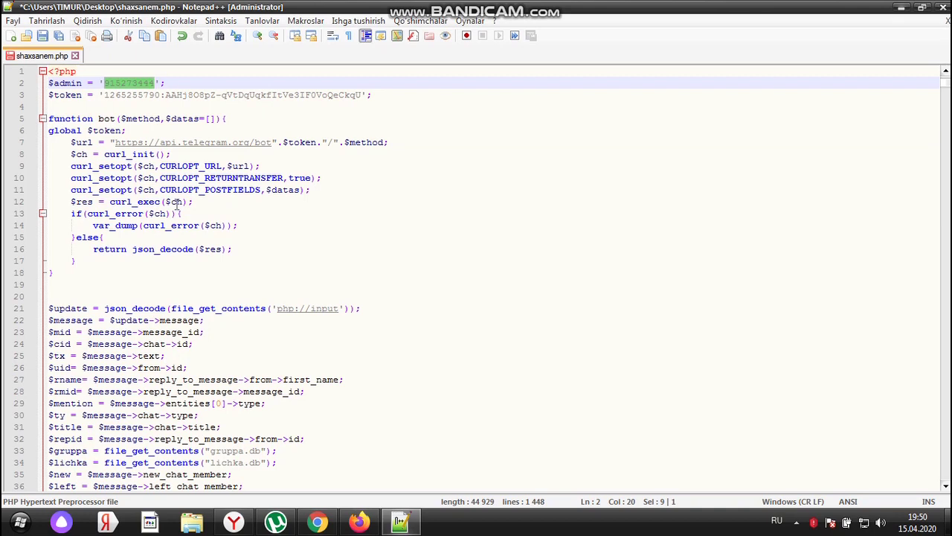
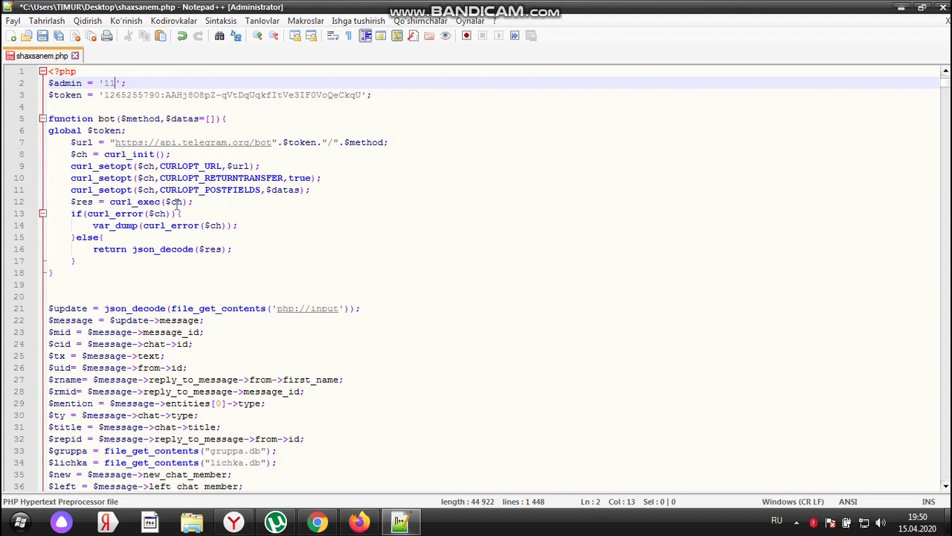
Add a temporary note after the admin value, then delete it so line 2 has no comment
{"action": "left_click", "coordinate": [181, 82]}
{"action": "type", "text": "$mn$kau"}
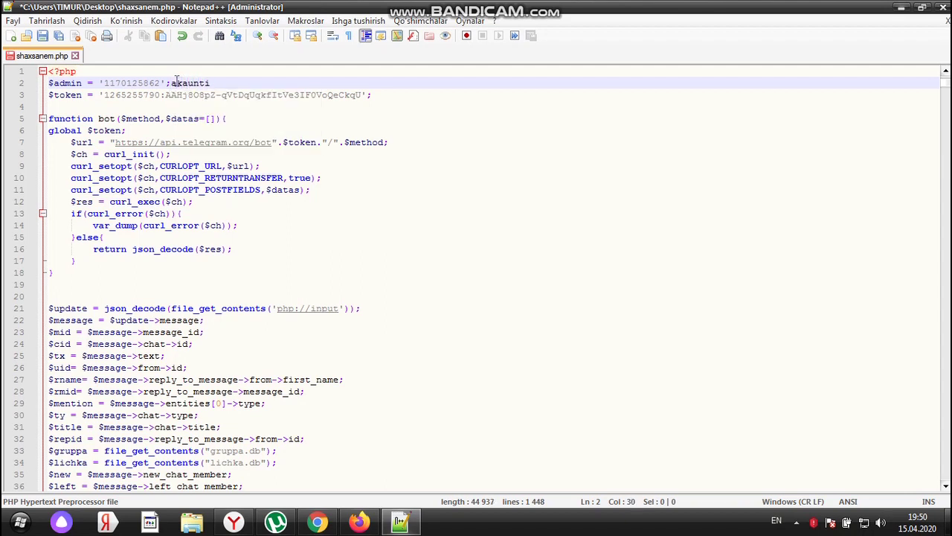
{"action": "type", "text": "ntiniz id n"}
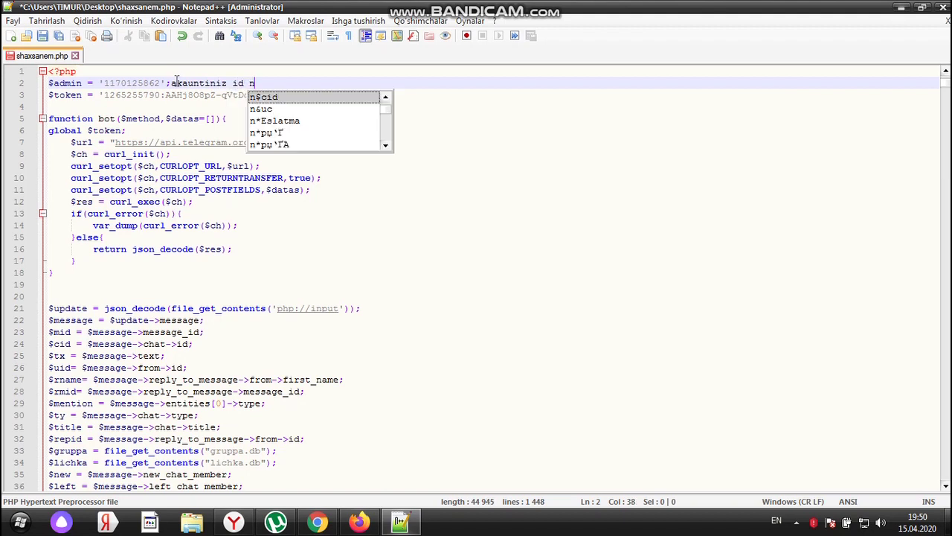
{"action": "type", "text": "omeri"}
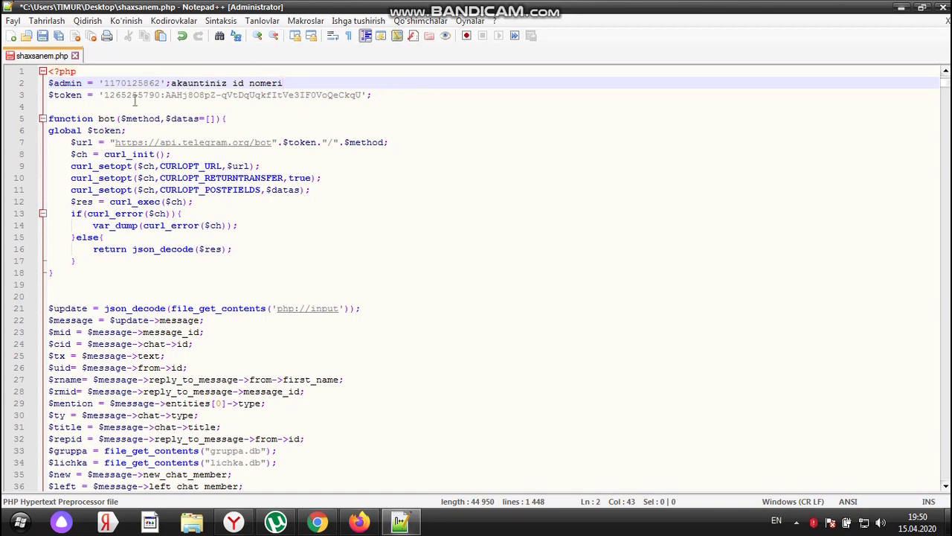
{"action": "left_click", "coordinate": [286, 82]}
{"action": "left_click_drag", "start_coordinate": [286, 81], "coordinate": [172, 84]}
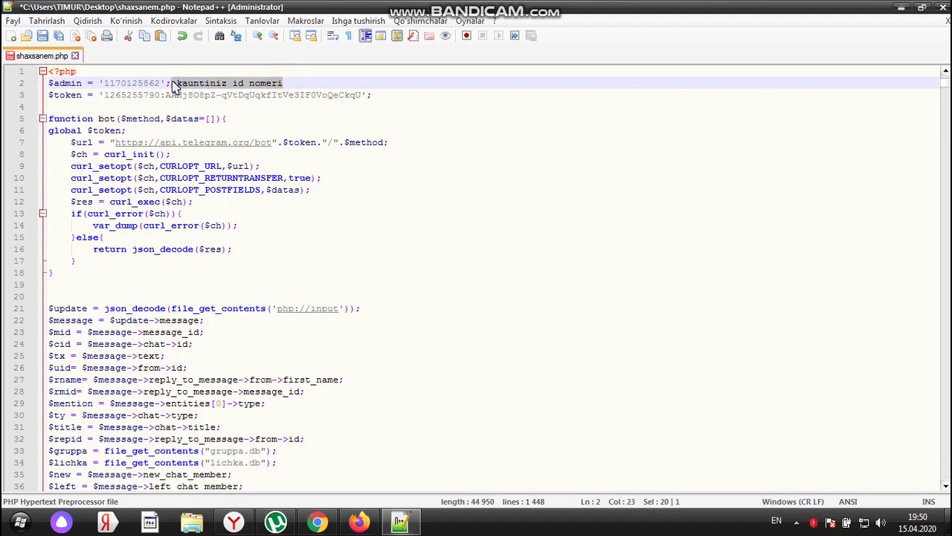
{"action": "key", "text": "Delete"}
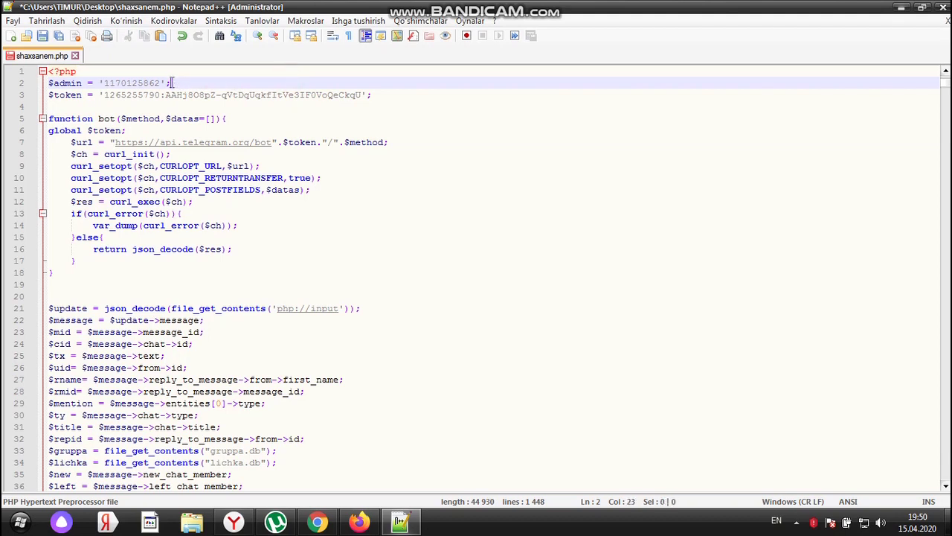
Scroll through shaxsanem.php to review the new bot token and admin ID
{"action": "scroll", "coordinate": [161, 167], "scroll_direction": "down", "scroll_amount": 20}
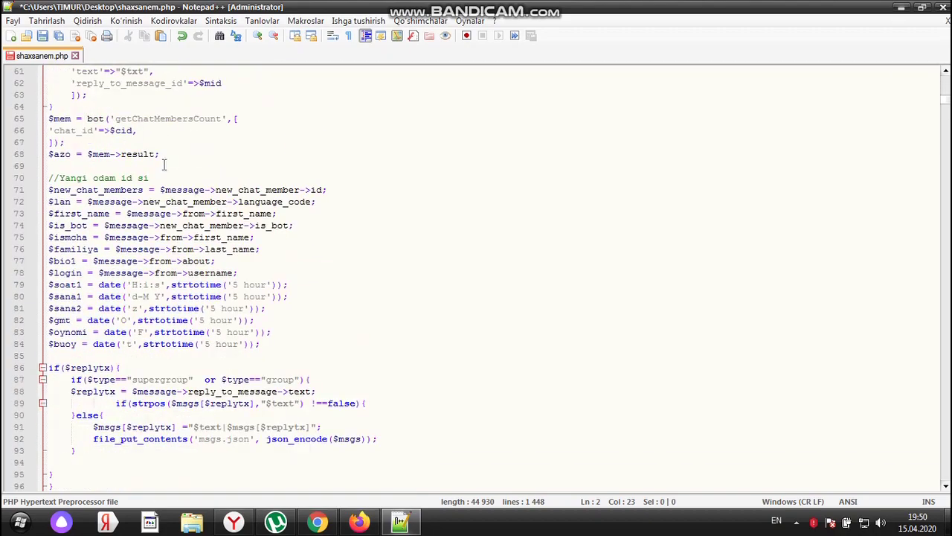
{"action": "scroll", "coordinate": [178, 186], "scroll_direction": "down", "scroll_amount": 8}
{"action": "scroll", "coordinate": [192, 203], "scroll_direction": "up", "scroll_amount": 5}
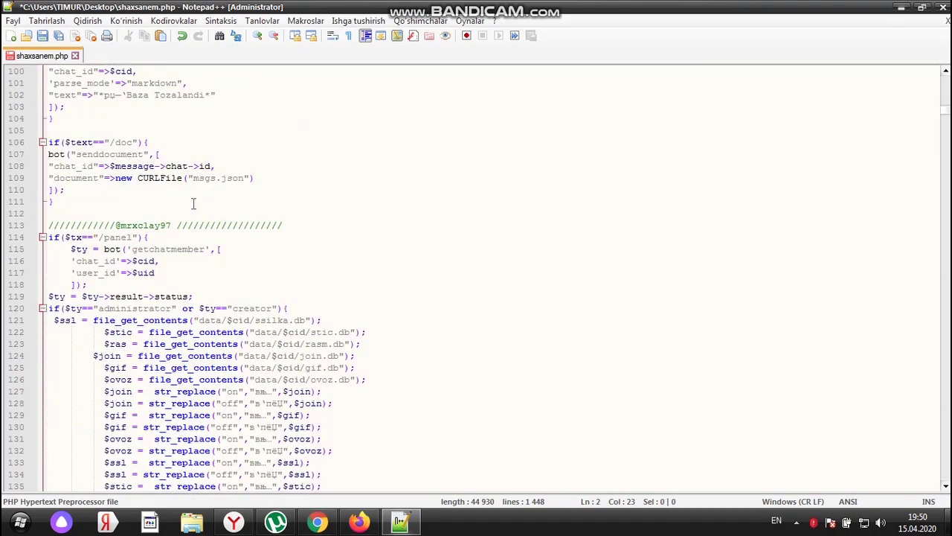
{"action": "scroll", "coordinate": [179, 208], "scroll_direction": "down", "scroll_amount": 19}
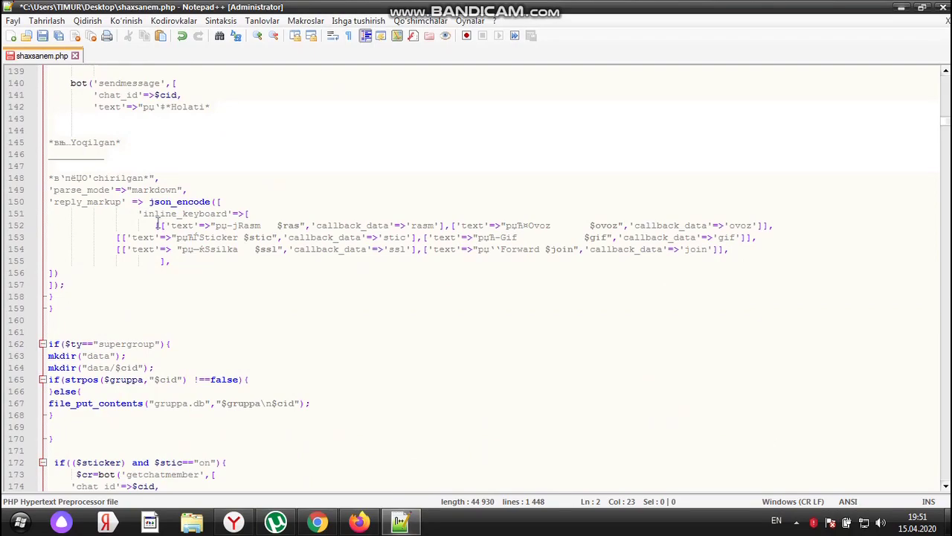
{"action": "scroll", "coordinate": [161, 225], "scroll_direction": "down", "scroll_amount": 13}
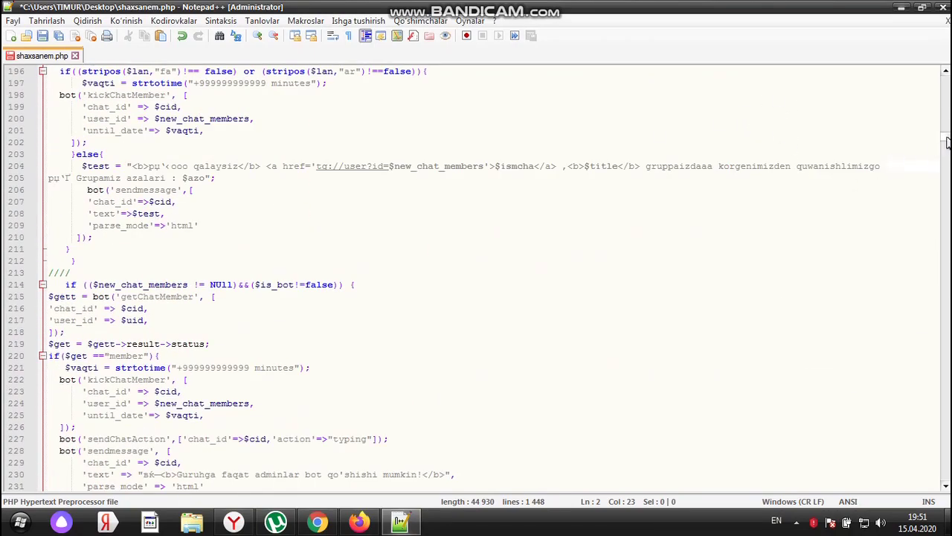
{"action": "left_click_drag", "start_coordinate": [946, 141], "coordinate": [918, 81]}
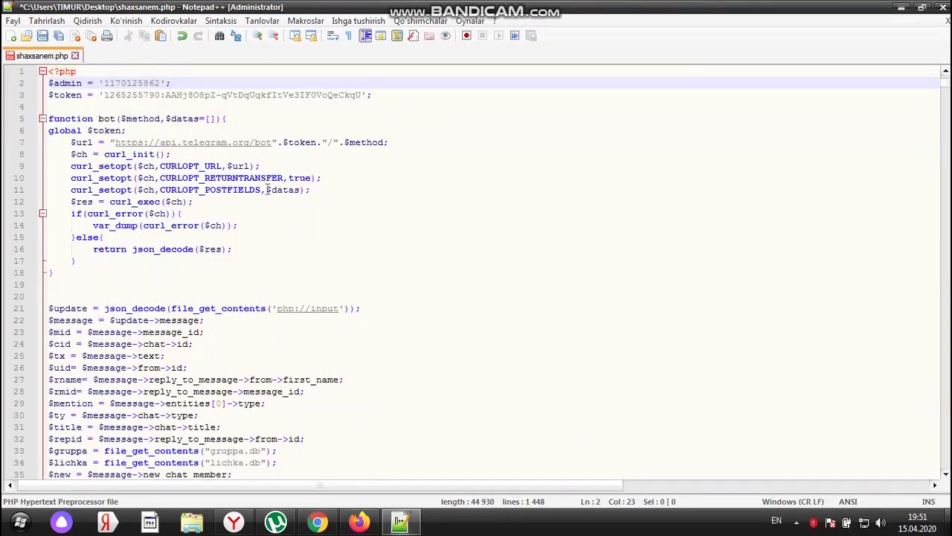
{"action": "scroll", "coordinate": [181, 232], "scroll_direction": "down", "scroll_amount": 1}
{"action": "scroll", "coordinate": [180, 234], "scroll_direction": "up", "scroll_amount": 1}
{"action": "scroll", "coordinate": [183, 234], "scroll_direction": "down", "scroll_amount": 11}
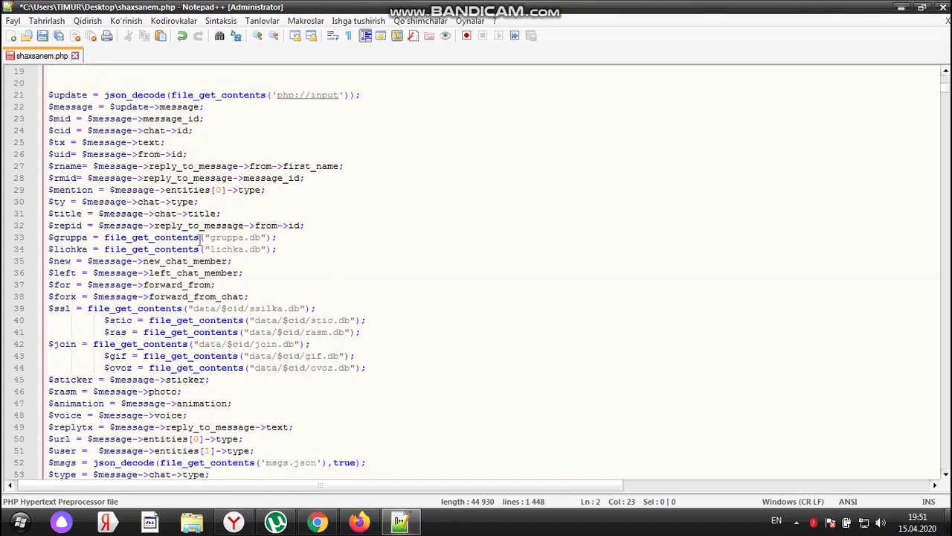
{"action": "scroll", "coordinate": [255, 261], "scroll_direction": "up", "scroll_amount": 9}
{"action": "scroll", "coordinate": [254, 262], "scroll_direction": "up", "scroll_amount": 2}
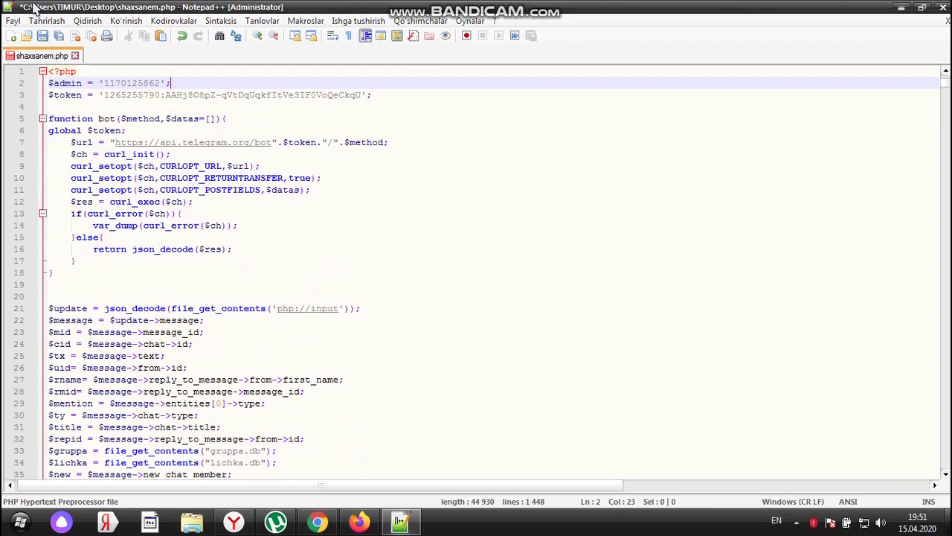
Save shaxsanem.php, close its tab and quit Notepad++
{"action": "left_click", "coordinate": [60, 38]}
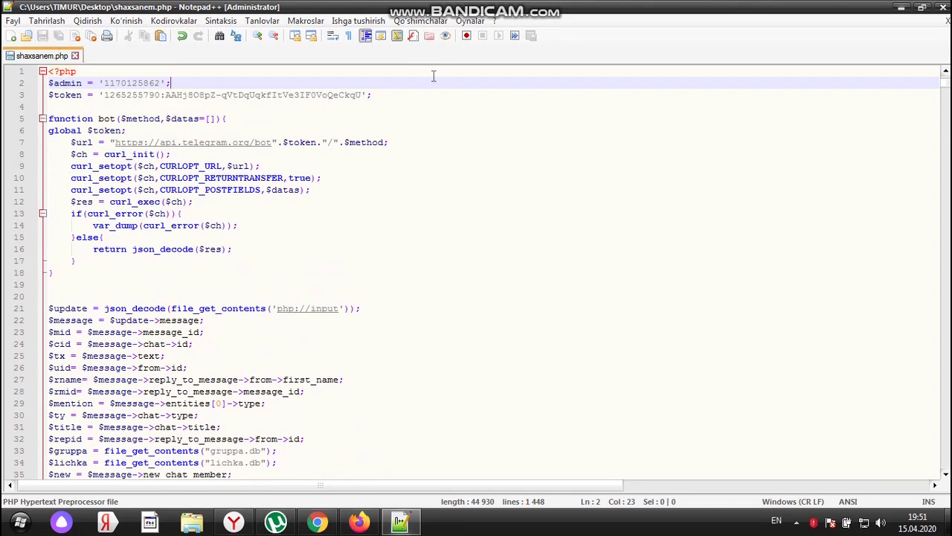
{"action": "left_click", "coordinate": [946, 20]}
{"action": "left_click", "coordinate": [943, 7]}
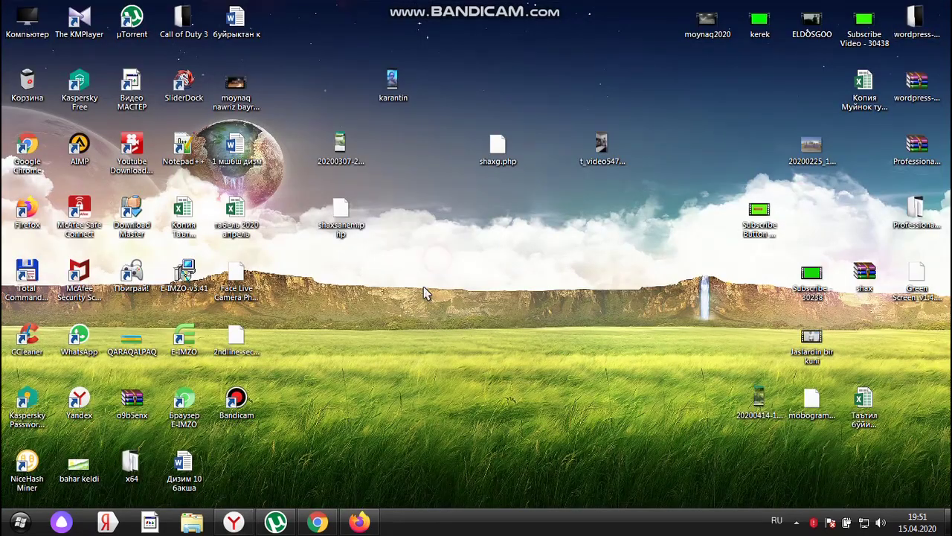
Return to the 000webhost file manager, briefly opening and closing the screen recorder window
{"action": "left_click", "coordinate": [359, 521]}
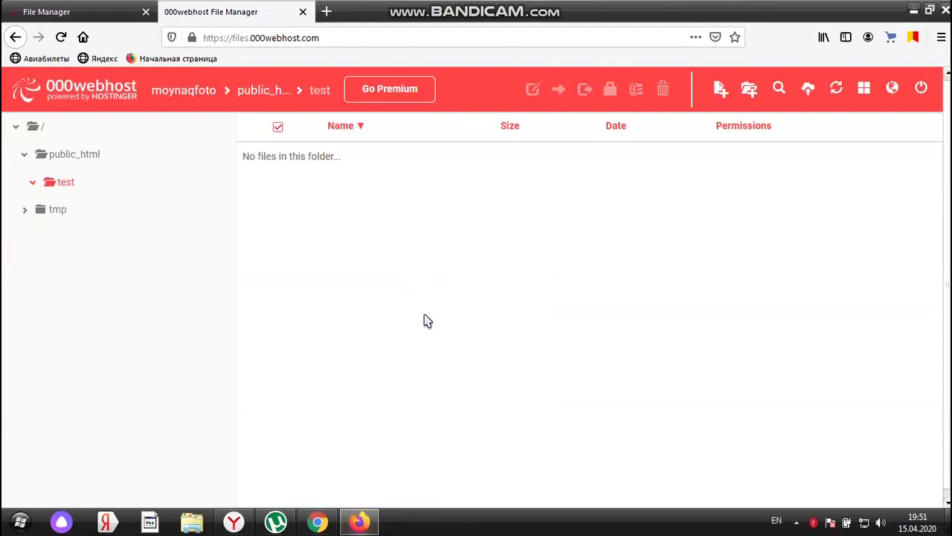
{"action": "left_click", "coordinate": [796, 525]}
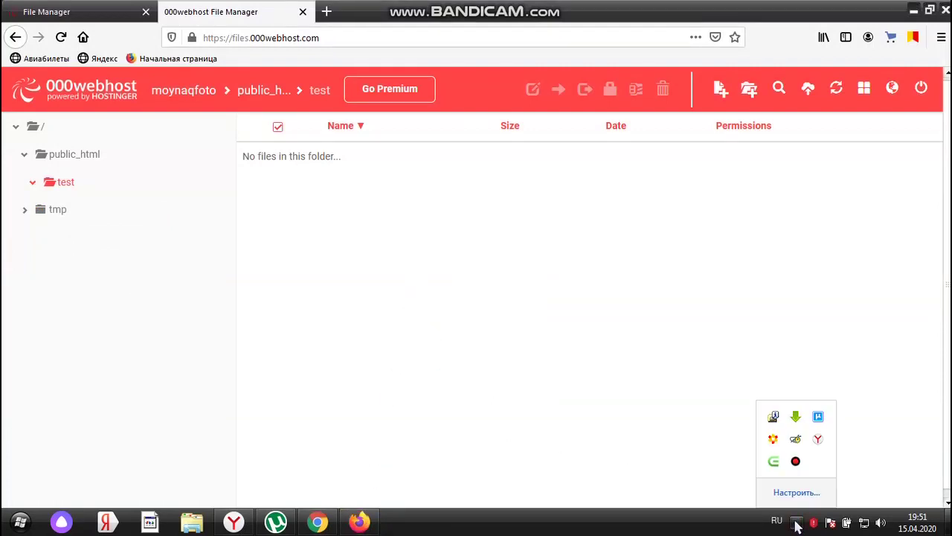
{"action": "left_click", "coordinate": [796, 462]}
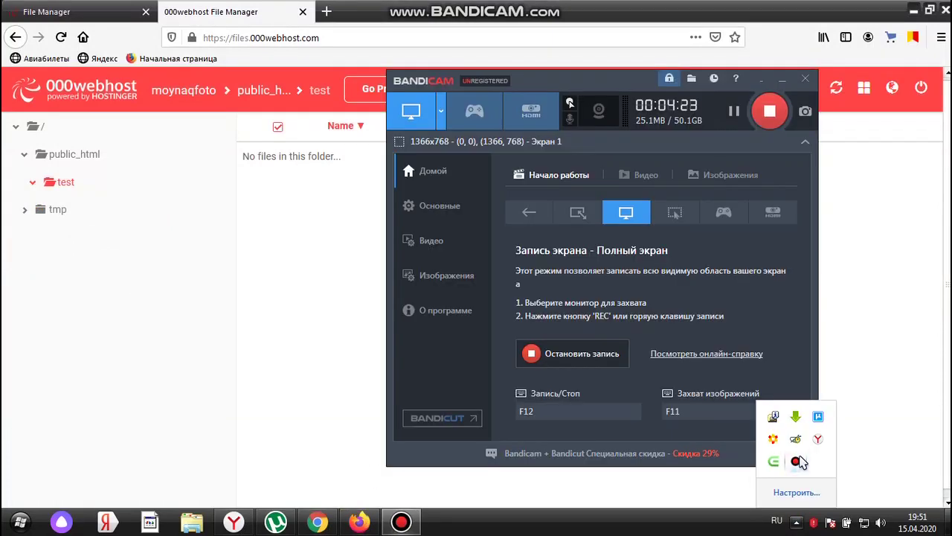
{"action": "left_click", "coordinate": [796, 462]}
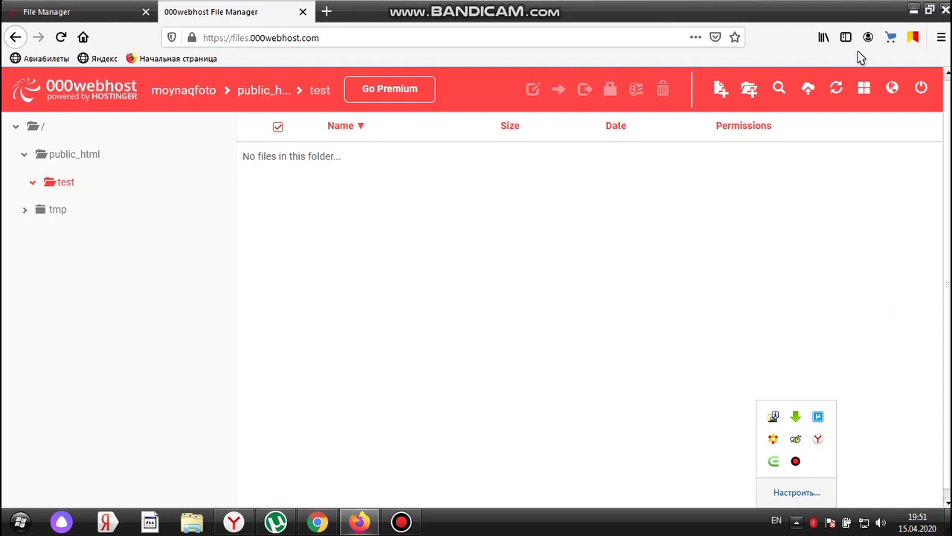
Start an upload into public_html/test and choose shaxsanem.php from the Desktop
{"action": "left_click", "coordinate": [808, 89]}
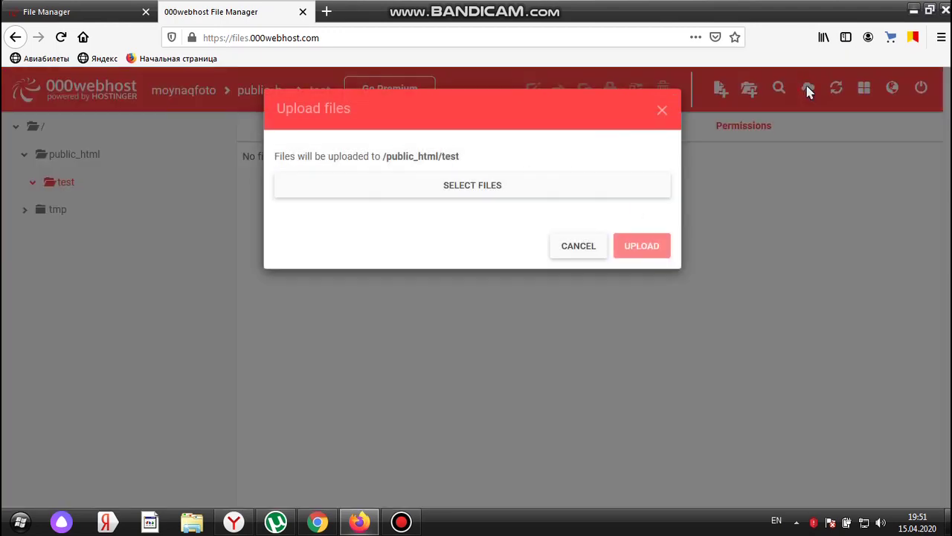
{"action": "left_click", "coordinate": [466, 187]}
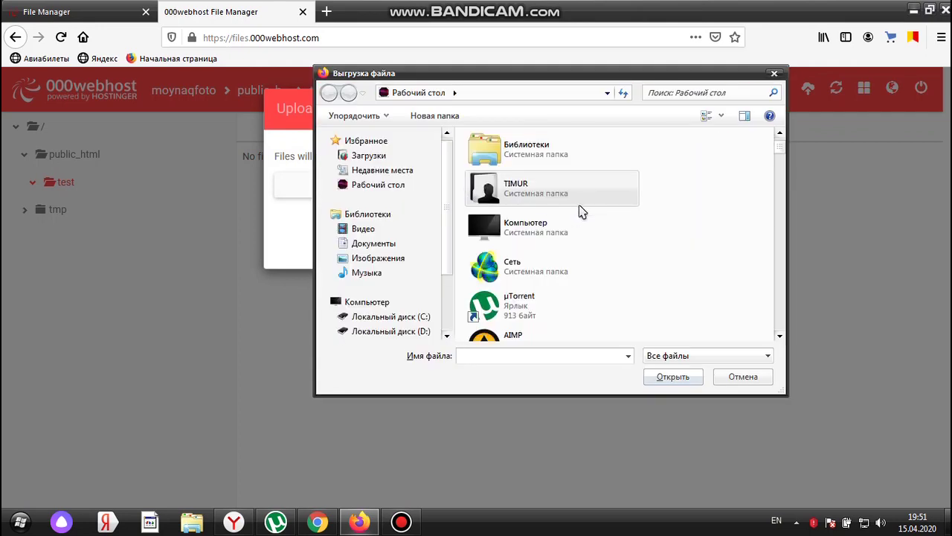
{"action": "scroll", "coordinate": [778, 153], "scroll_direction": "down", "scroll_amount": 5}
{"action": "left_click_drag", "start_coordinate": [783, 174], "coordinate": [784, 282]}
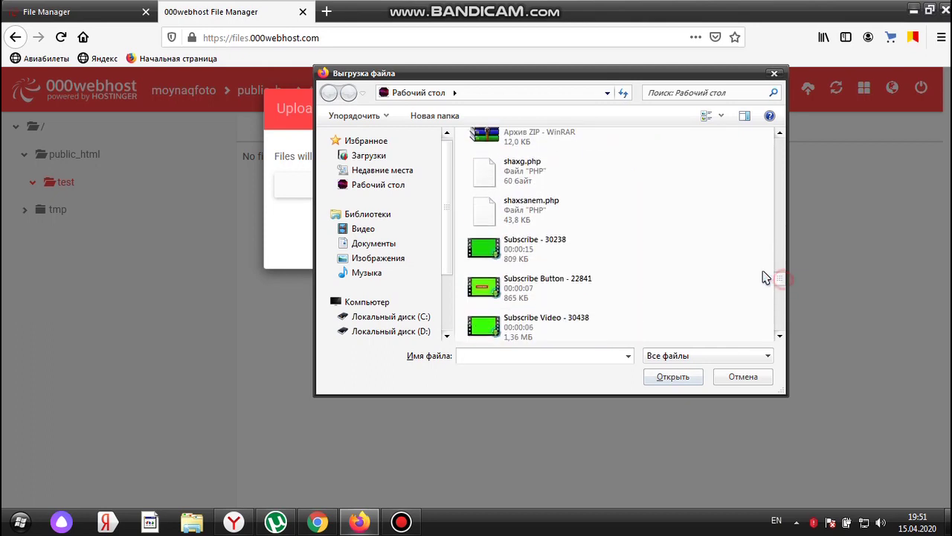
{"action": "left_click", "coordinate": [523, 214]}
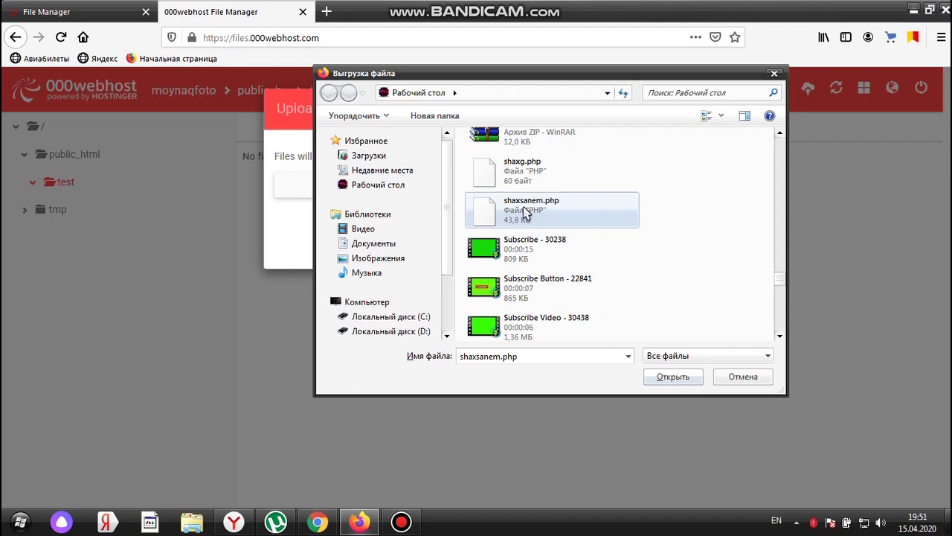
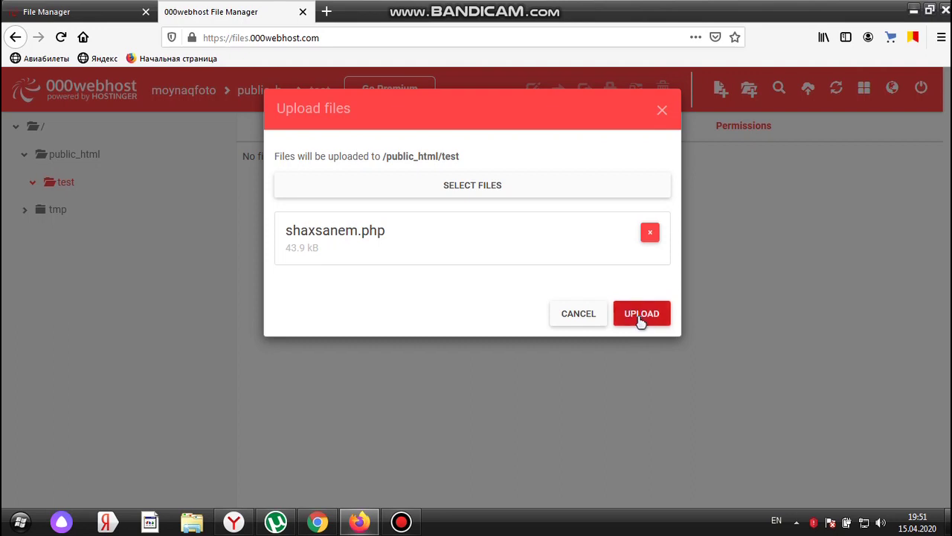
Start the upload of shaxsanem.php (43.9 kB) to /public_html/test and let it run to 100%
{"action": "left_click", "coordinate": [639, 318]}
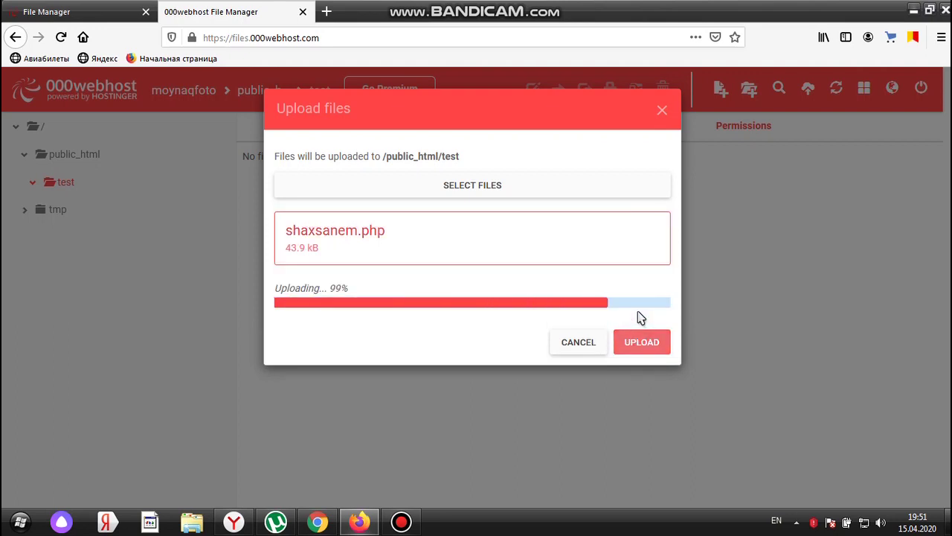
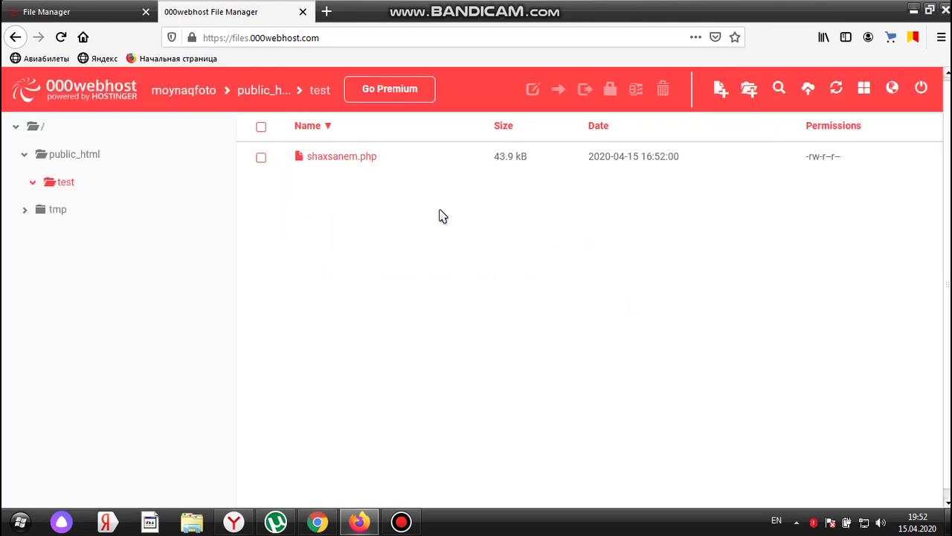
Select shaxsanem.php in the public_html/test folder
{"action": "left_click", "coordinate": [327, 158]}
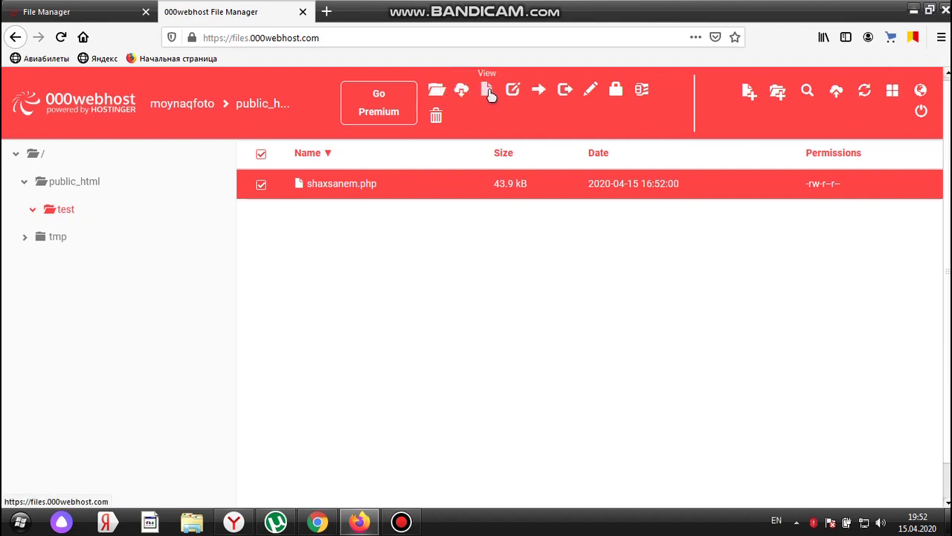
Open shaxsanem.php in the Edit file dialog, then save and close it
{"action": "left_click", "coordinate": [436, 93]}
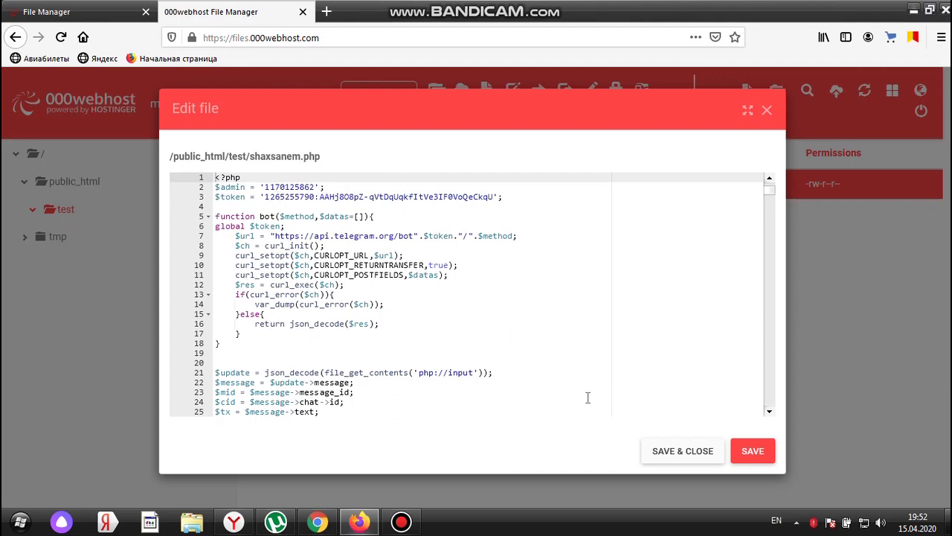
{"action": "left_click", "coordinate": [681, 450]}
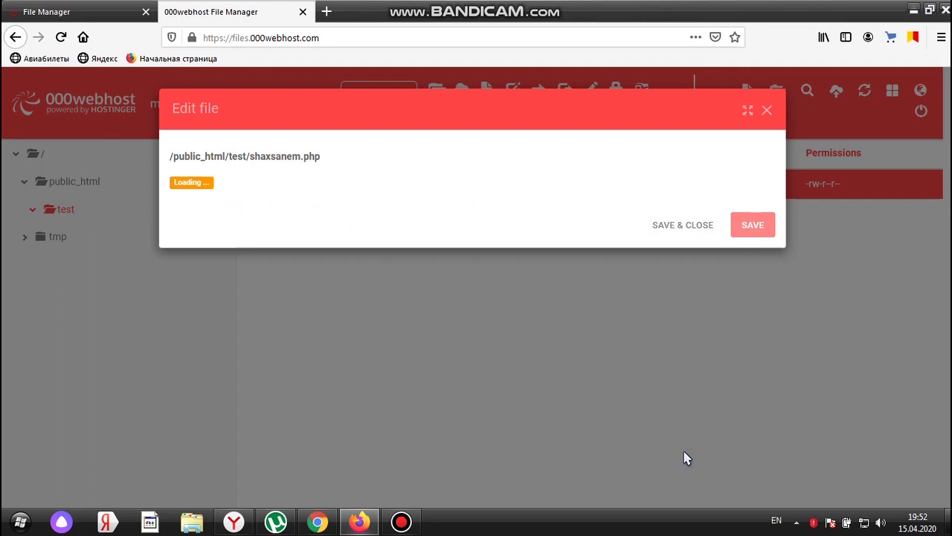
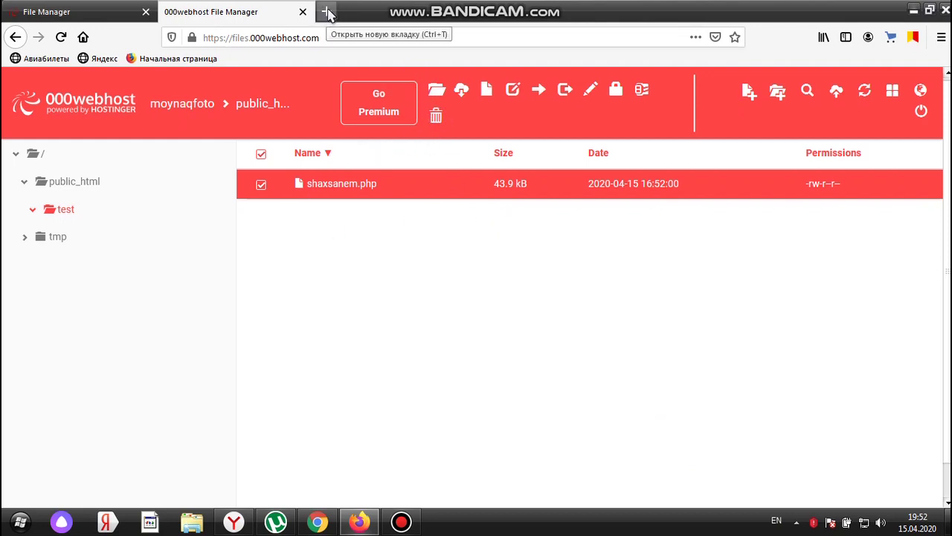
Load webhook.lark.ru in a new Firefox tab, correcting the misspelled address
{"action": "left_click", "coordinate": [328, 12]}
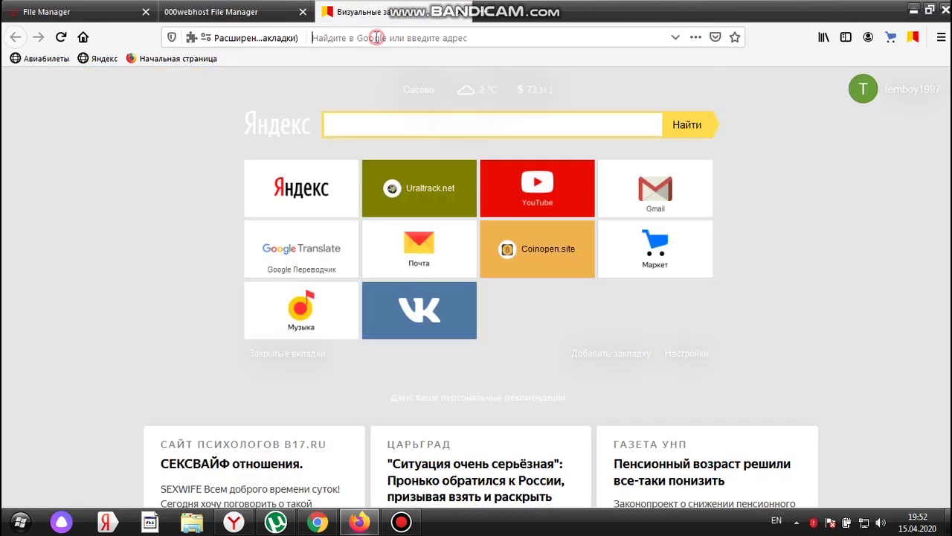
{"action": "type", "text": "webb"}
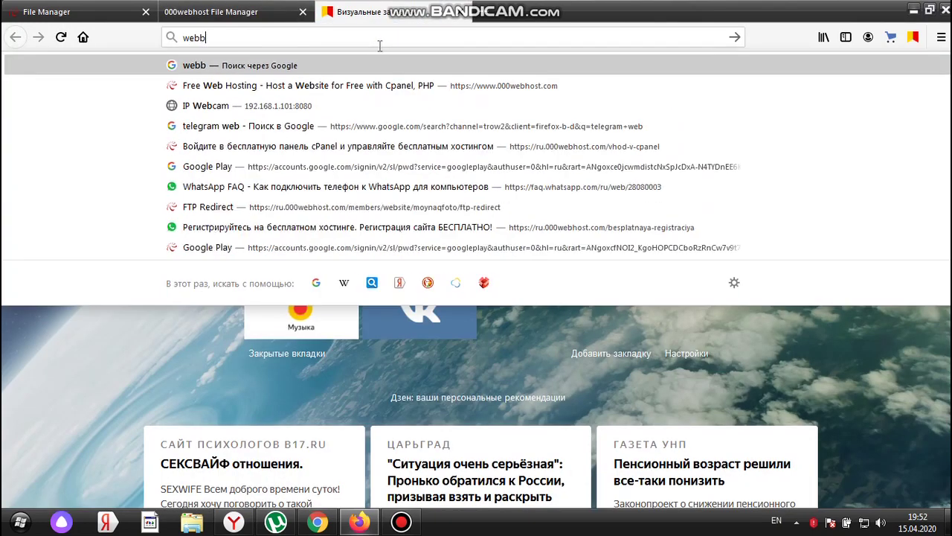
{"action": "type", "text": "hook"}
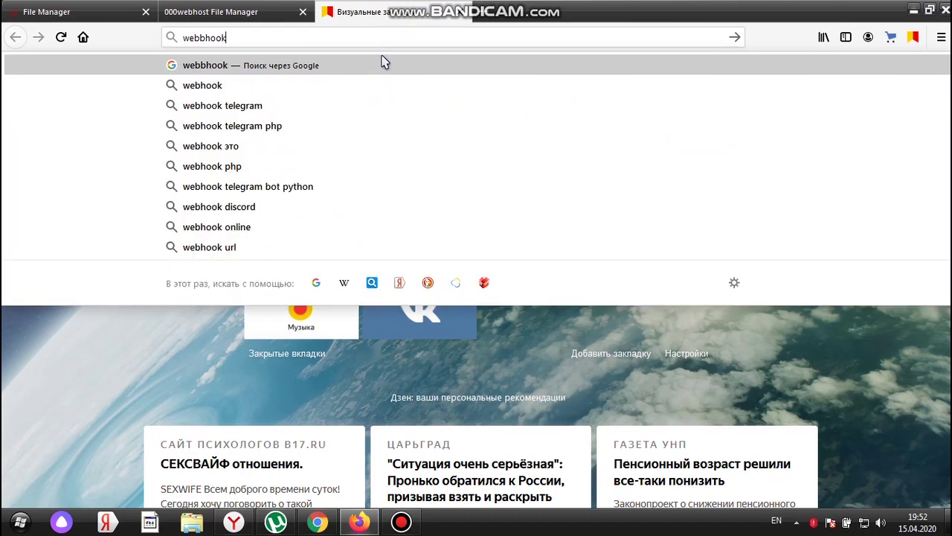
{"action": "key", "text": "BackSpace"}
{"action": "key", "text": "BackSpace"}
{"action": "key", "text": "BackSpace"}
{"action": "key", "text": "BackSpace"}
{"action": "key", "text": "BackSpace"}
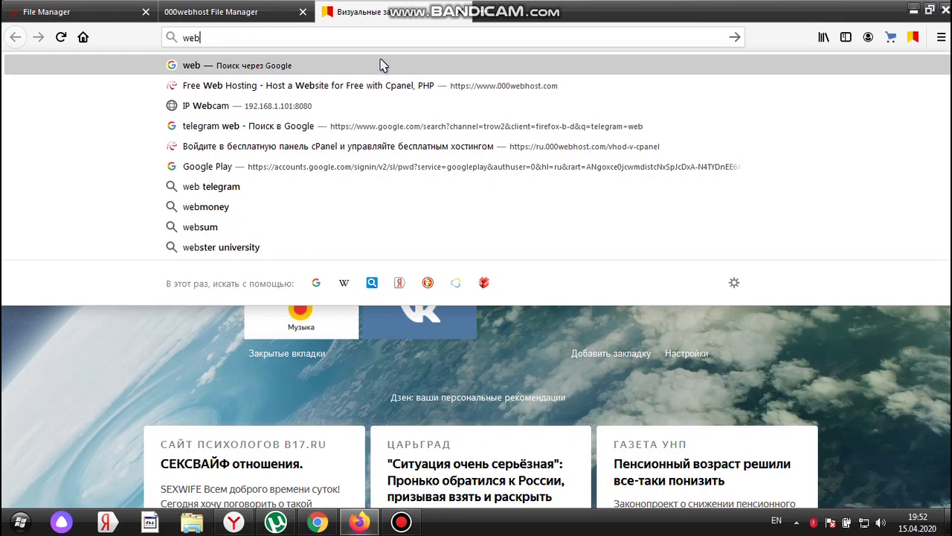
{"action": "type", "text": "hook"}
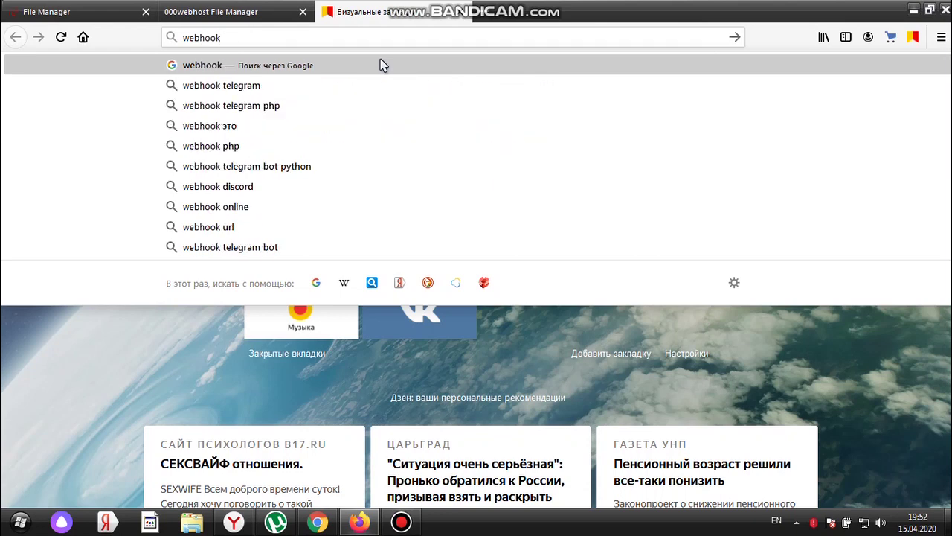
{"action": "type", "text": "."}
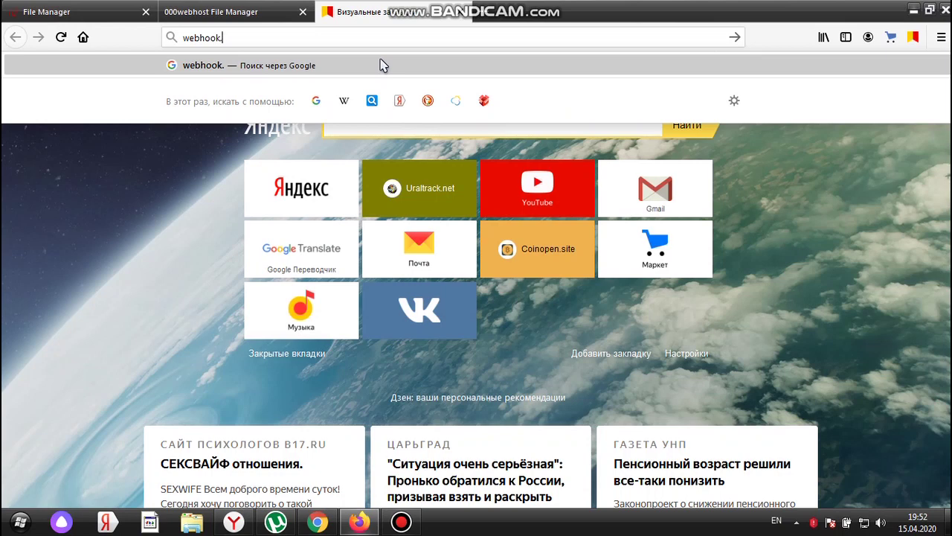
{"action": "type", "text": "lar"}
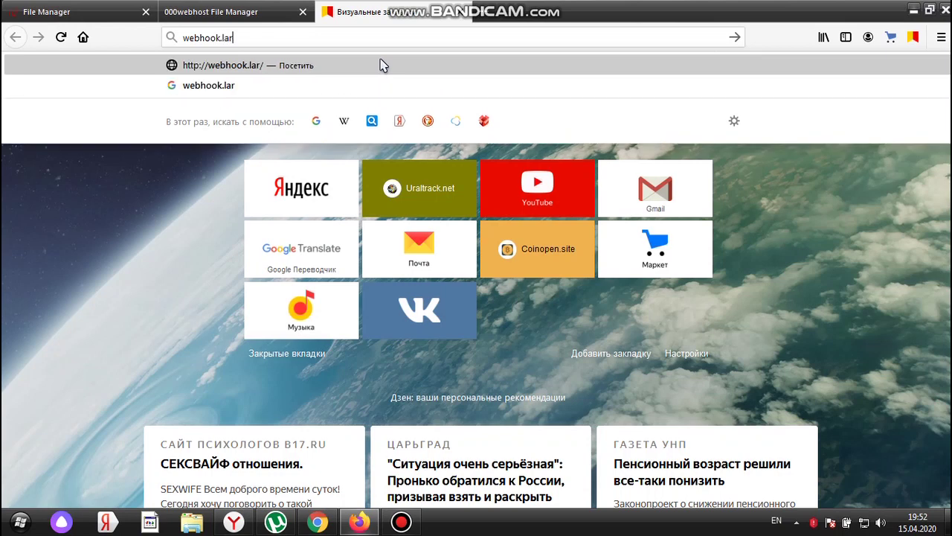
{"action": "type", "text": "k.ru"}
{"action": "key", "text": "Return"}
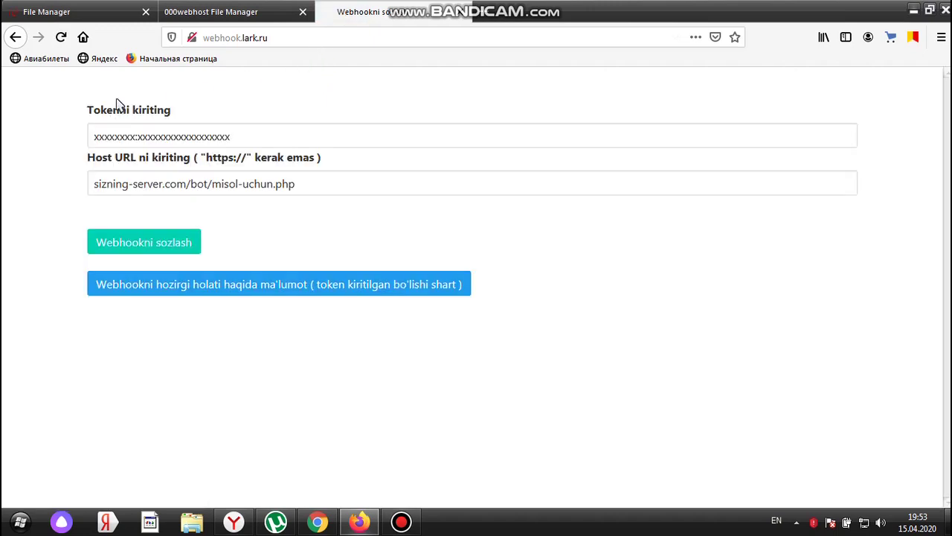
Paste the bot token over the placeholder text in the Tokenni kiriting field
{"action": "left_click", "coordinate": [104, 131]}
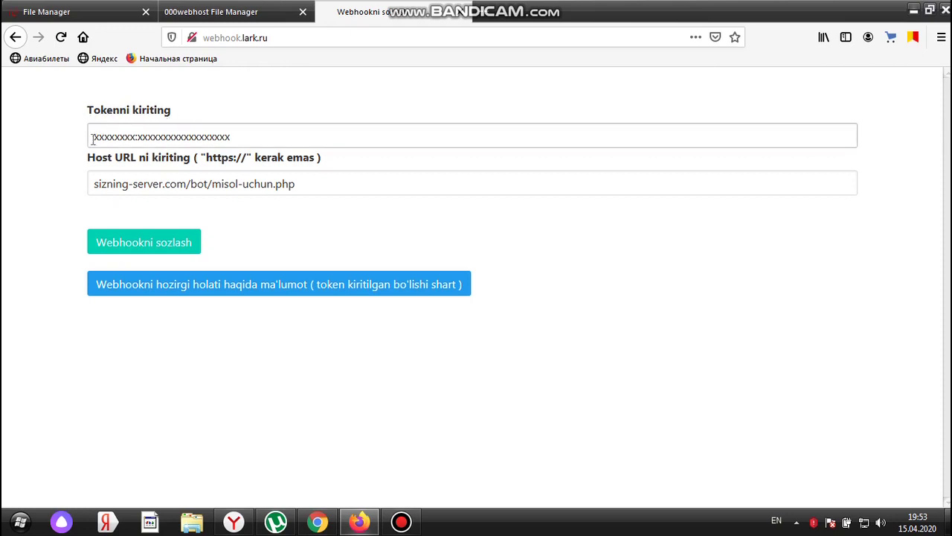
{"action": "left_click_drag", "start_coordinate": [240, 137], "coordinate": [90, 136]}
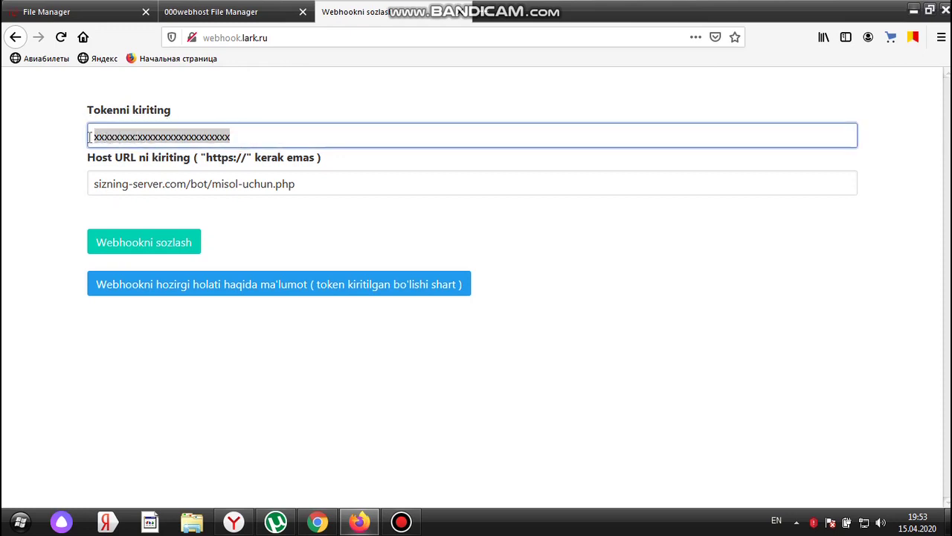
{"action": "right_click", "coordinate": [162, 137]}
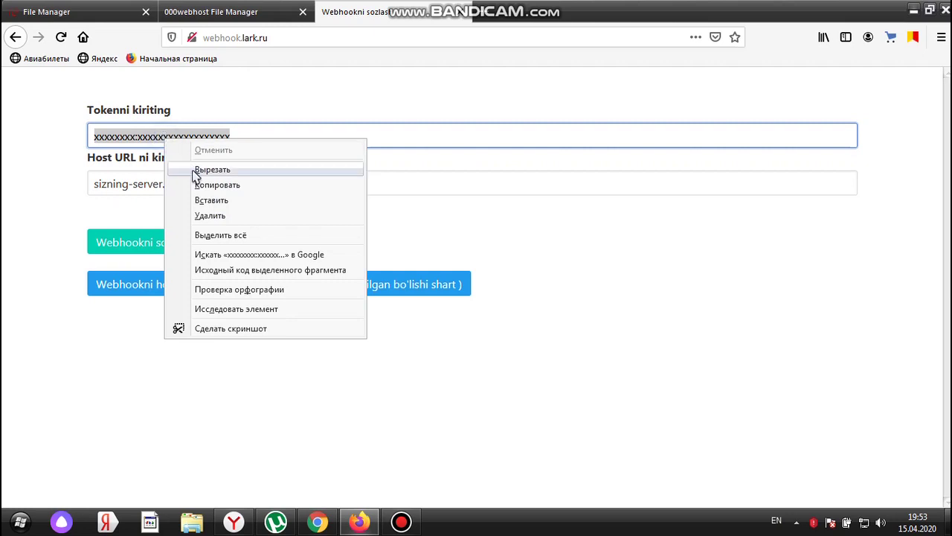
{"action": "left_click", "coordinate": [210, 203]}
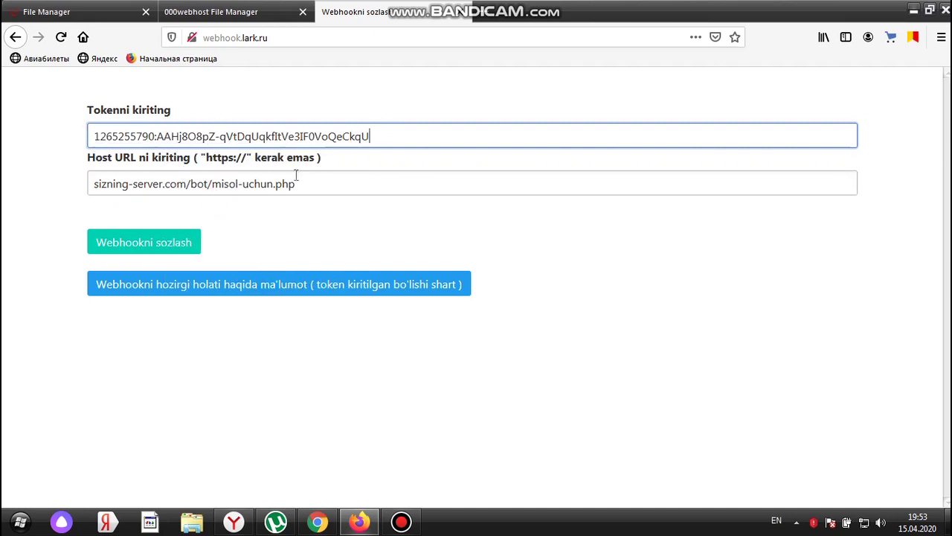
{"action": "left_click_drag", "start_coordinate": [315, 182], "coordinate": [81, 190]}
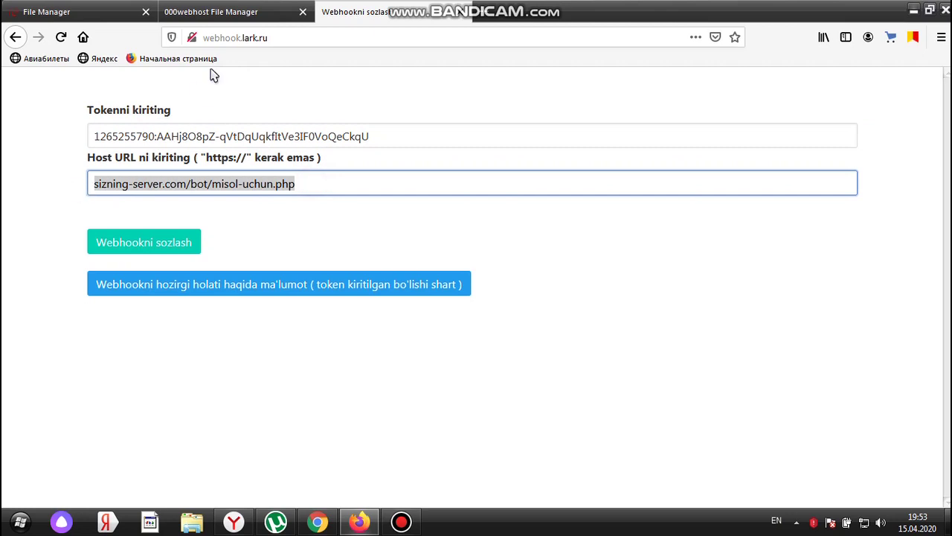
{"action": "left_click", "coordinate": [206, 14]}
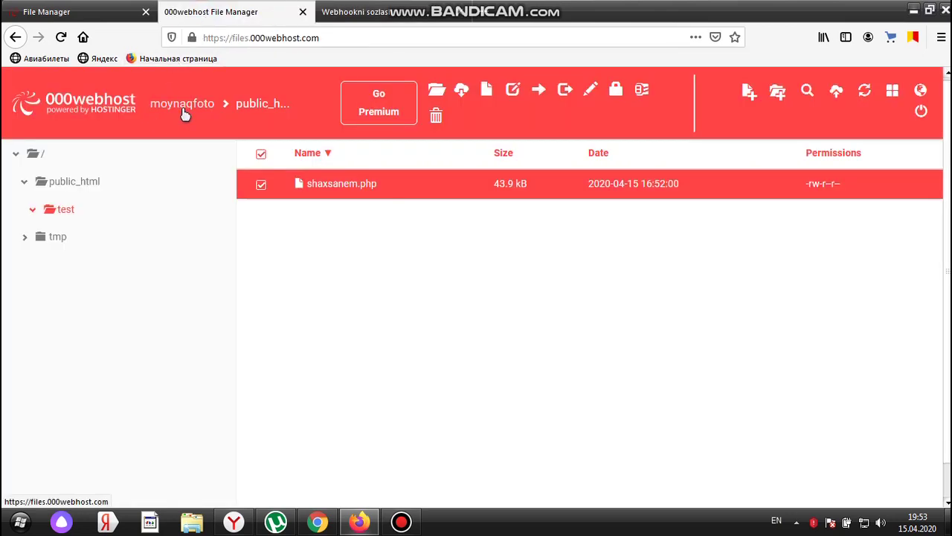
{"action": "left_click", "coordinate": [387, 17]}
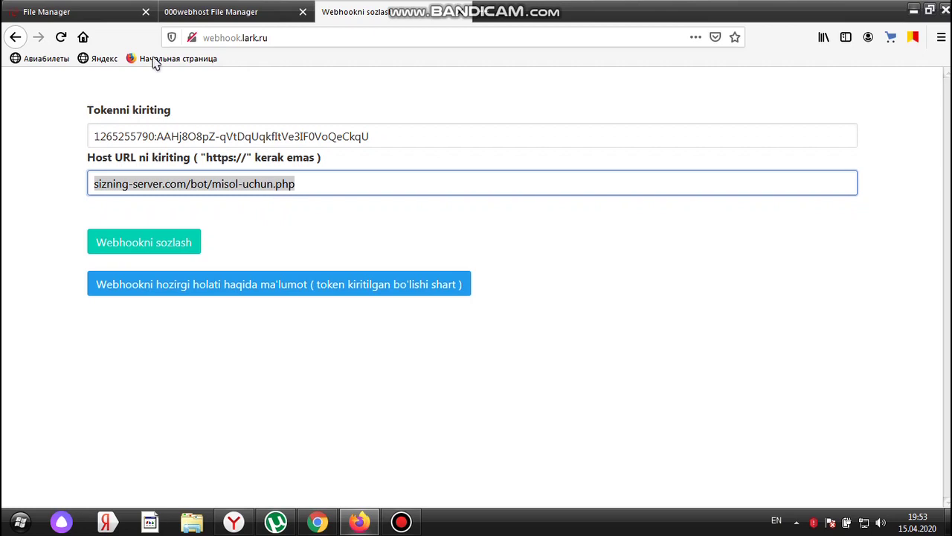
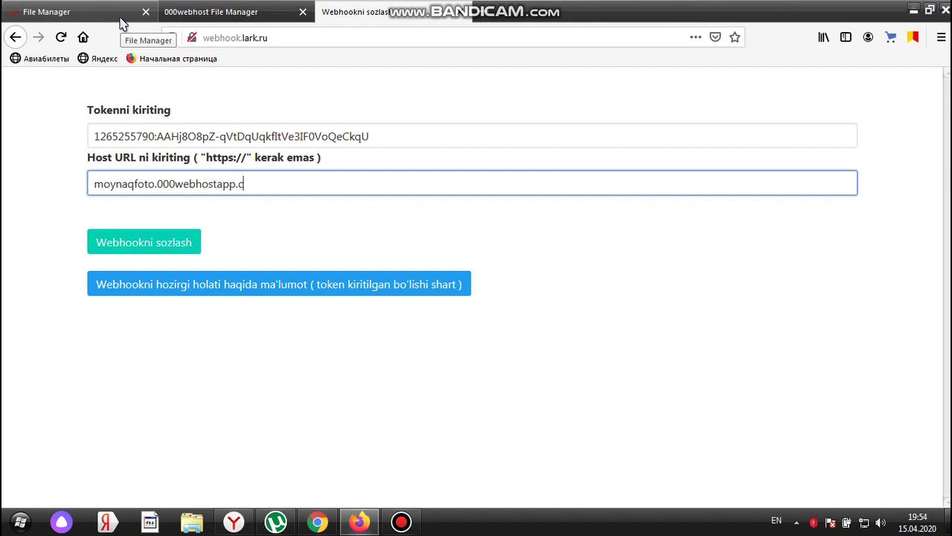
{"action": "left_click", "coordinate": [206, 12]}
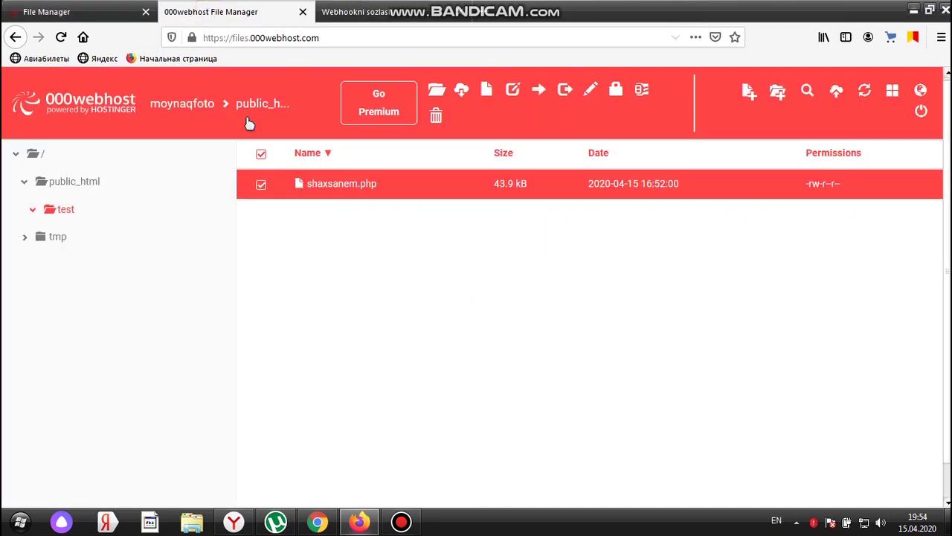
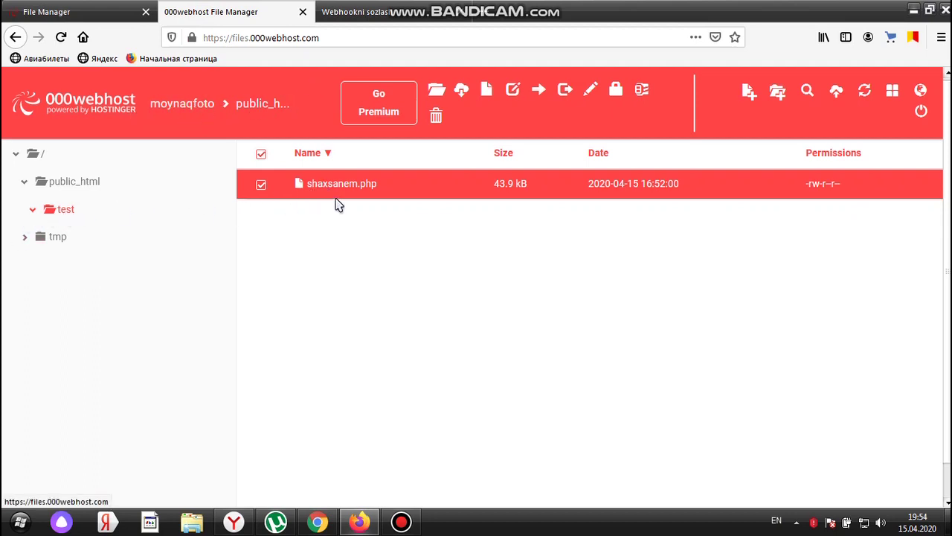
Extend the Host URL with test/shaxsanem.php on the webhook setup form
{"action": "left_click", "coordinate": [348, 10]}
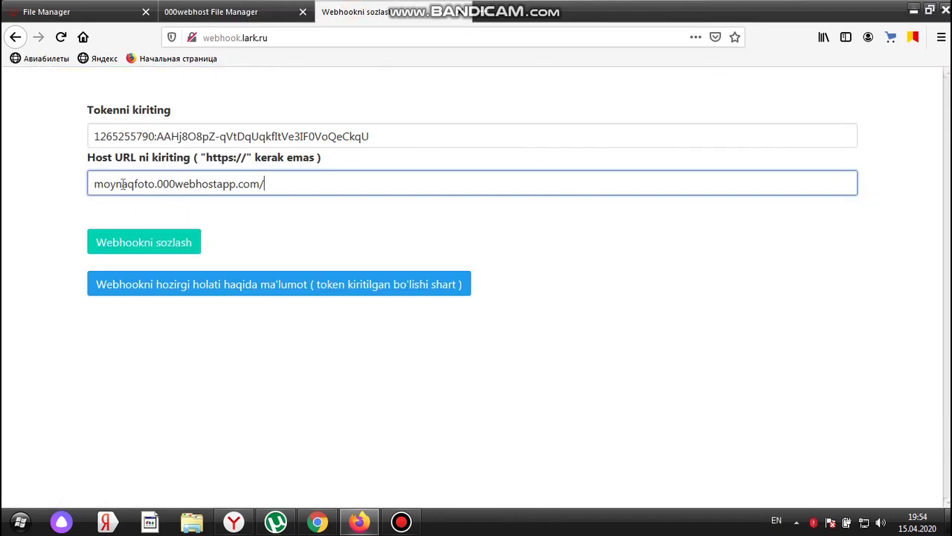
{"action": "left_click", "coordinate": [284, 183]}
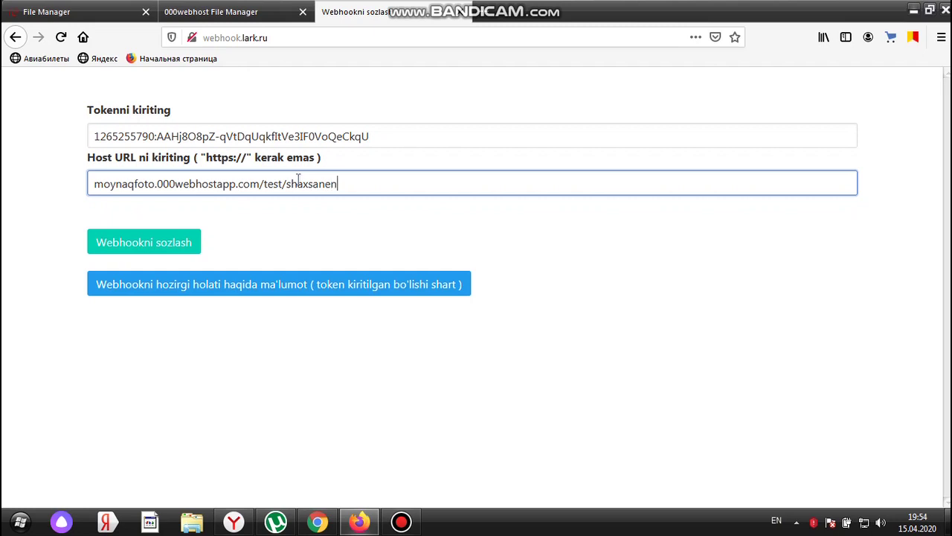
Verify the script file name on the host, then submit the webhook setup
{"action": "left_click", "coordinate": [215, 11]}
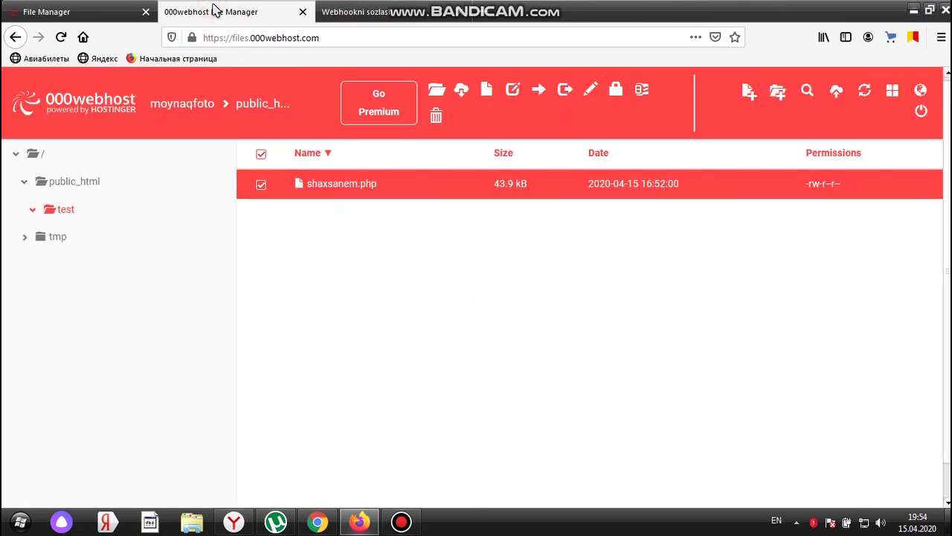
{"action": "left_click", "coordinate": [374, 13]}
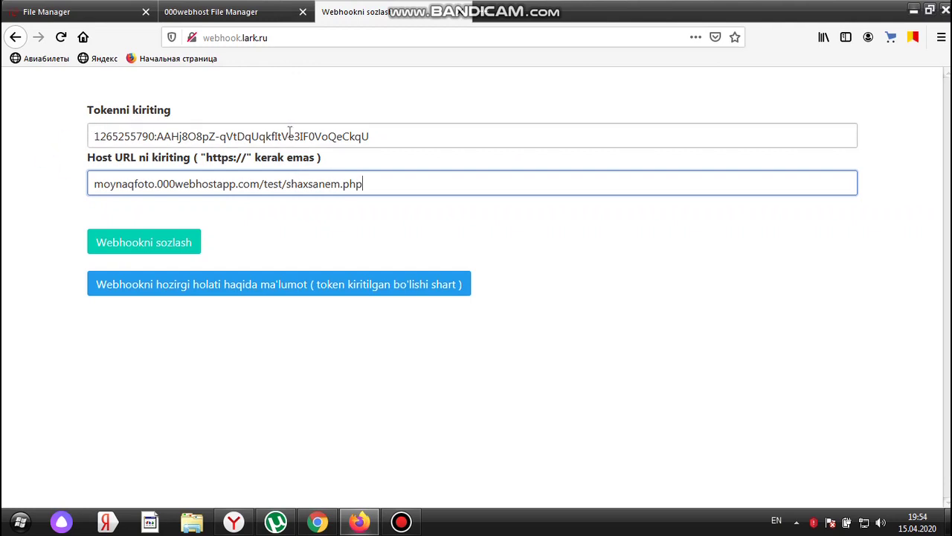
{"action": "left_click", "coordinate": [114, 247]}
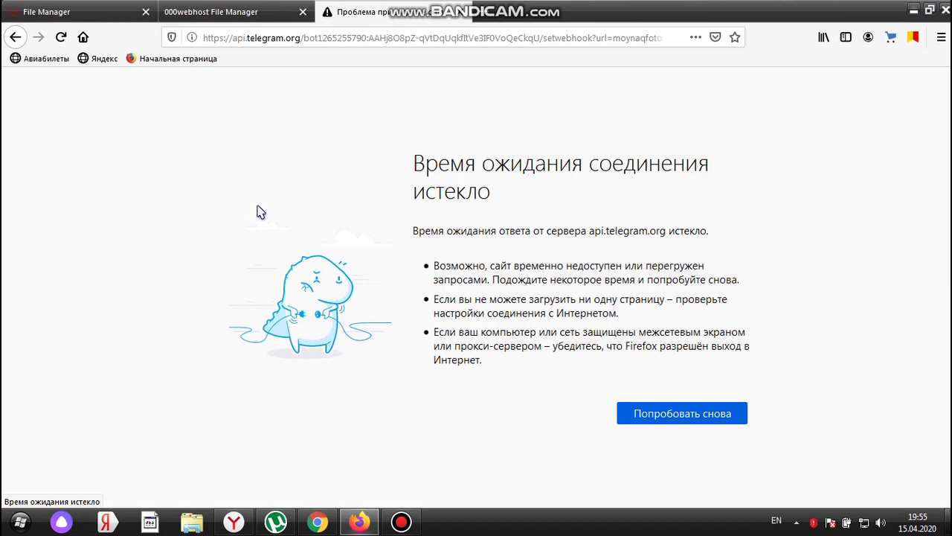
Go back from the api.telegram.org timeout error to the webhook.lark.ru form
{"action": "left_click", "coordinate": [15, 37]}
Replace the token field's contents with the pasted bot token
{"action": "left_click_drag", "start_coordinate": [262, 134], "coordinate": [41, 130]}
{"action": "right_click", "coordinate": [124, 136]}
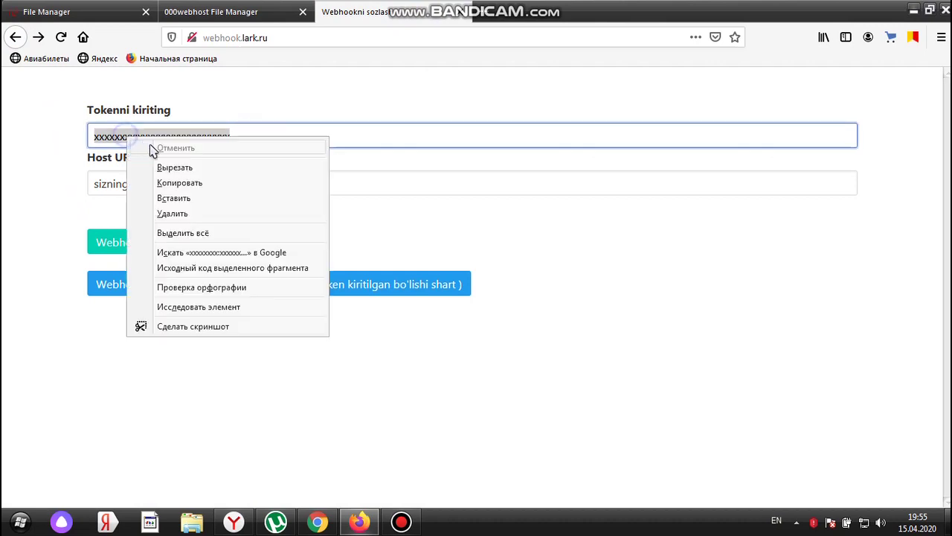
{"action": "left_click", "coordinate": [179, 197]}
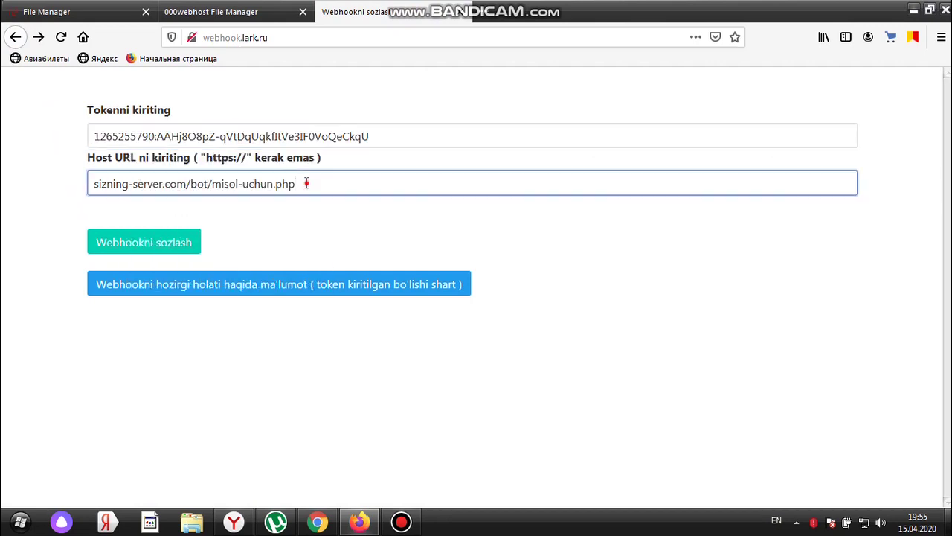
{"action": "left_click_drag", "start_coordinate": [307, 185], "coordinate": [53, 181]}
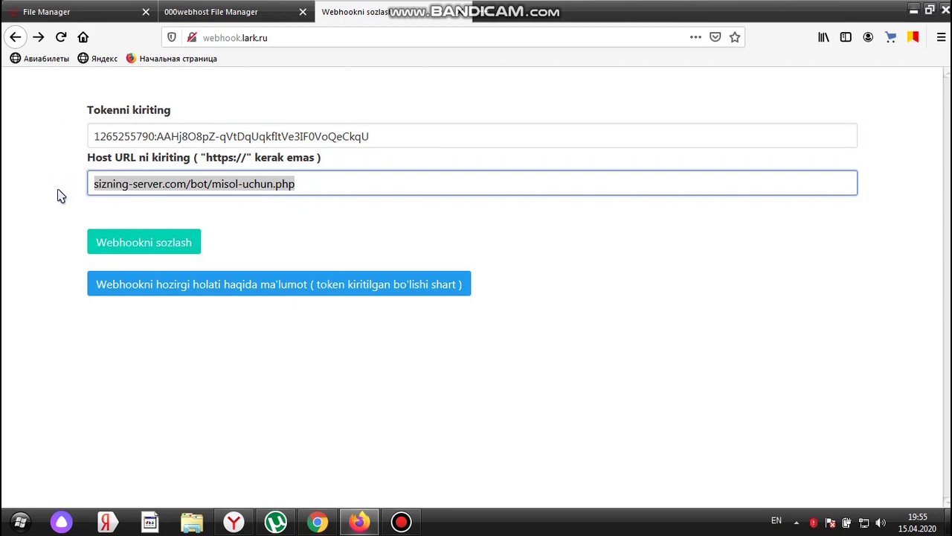
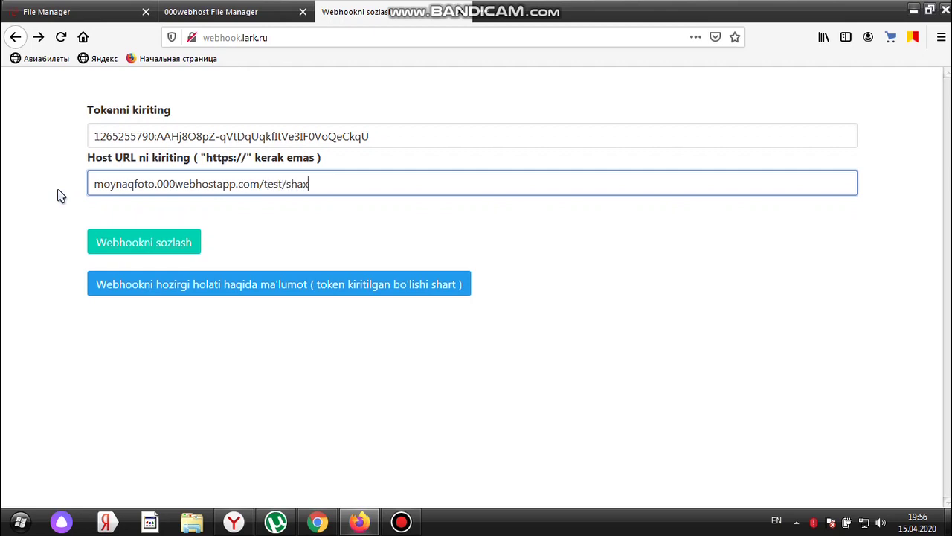
{"action": "left_click", "coordinate": [124, 247]}
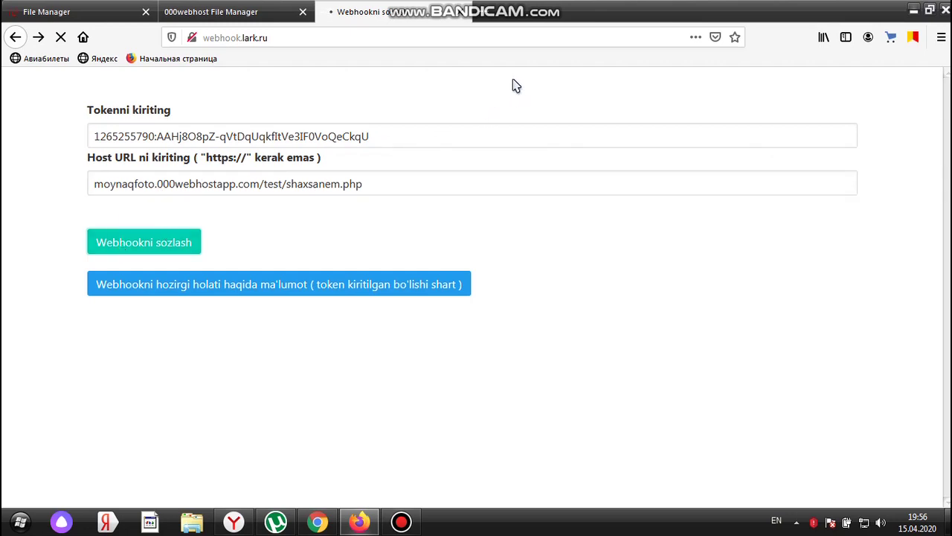
{"action": "left_click", "coordinate": [401, 521]}
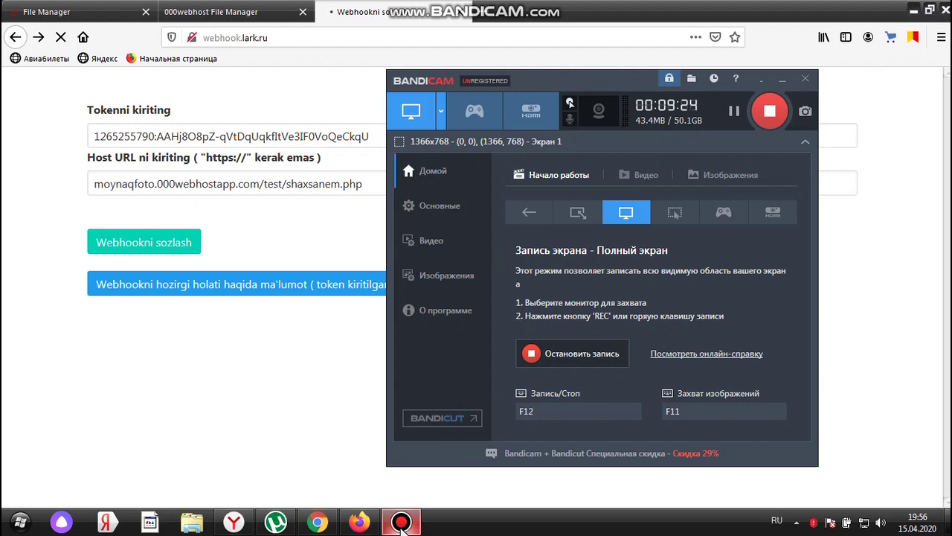
Minimize the Bandicam recorder window to reveal the webhook page
{"action": "left_click", "coordinate": [401, 522]}
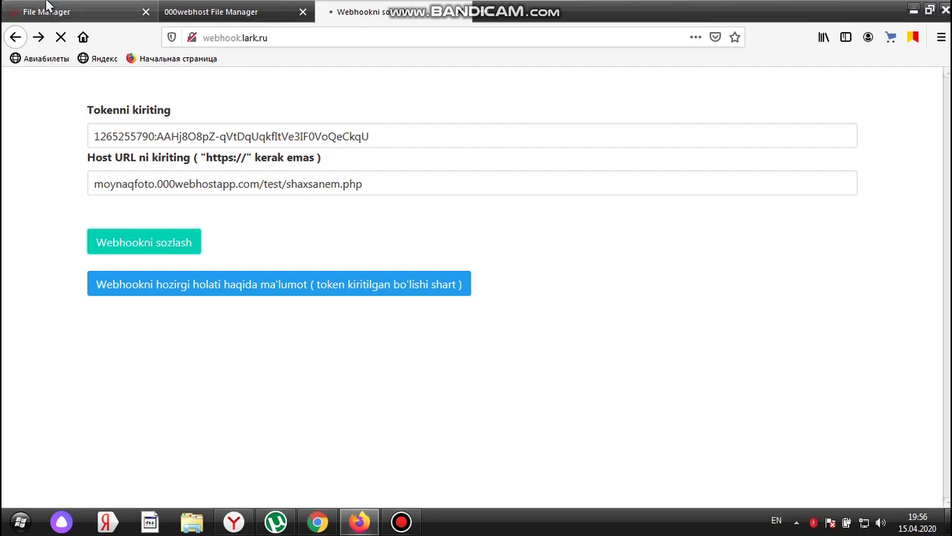
Restore Firefox to a smaller window, resend the Telegram setWebhook request, and recentre the window
{"action": "left_click", "coordinate": [930, 10]}
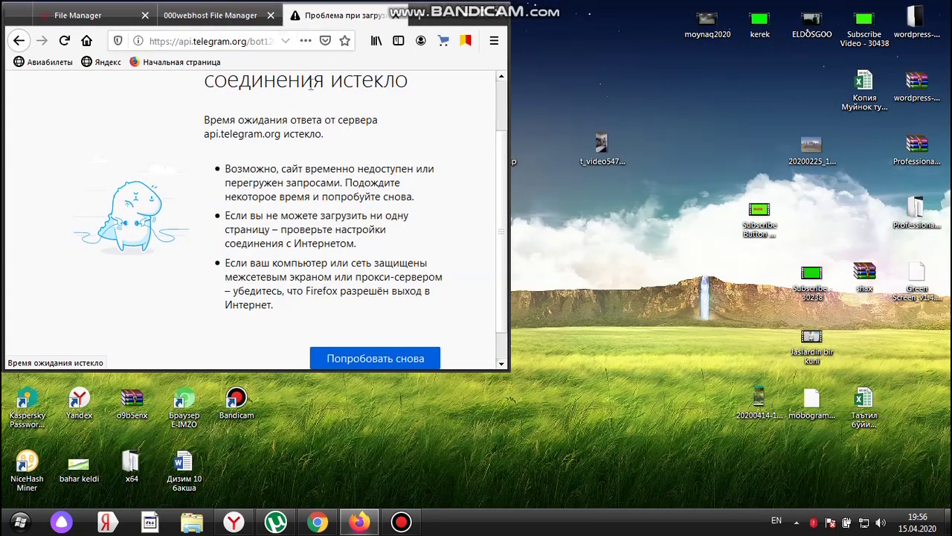
{"action": "left_click", "coordinate": [395, 360]}
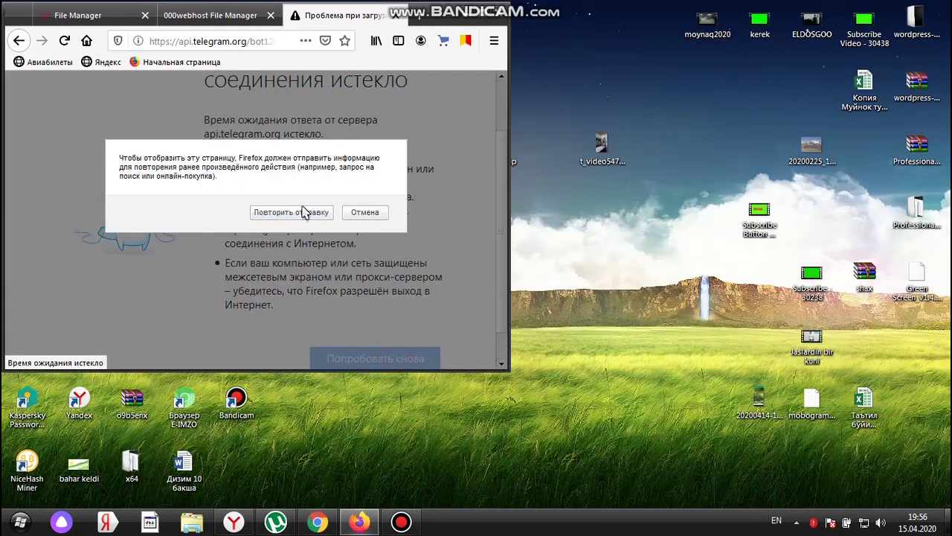
{"action": "left_click", "coordinate": [304, 212]}
{"action": "left_click_drag", "start_coordinate": [447, 15], "coordinate": [611, 70]}
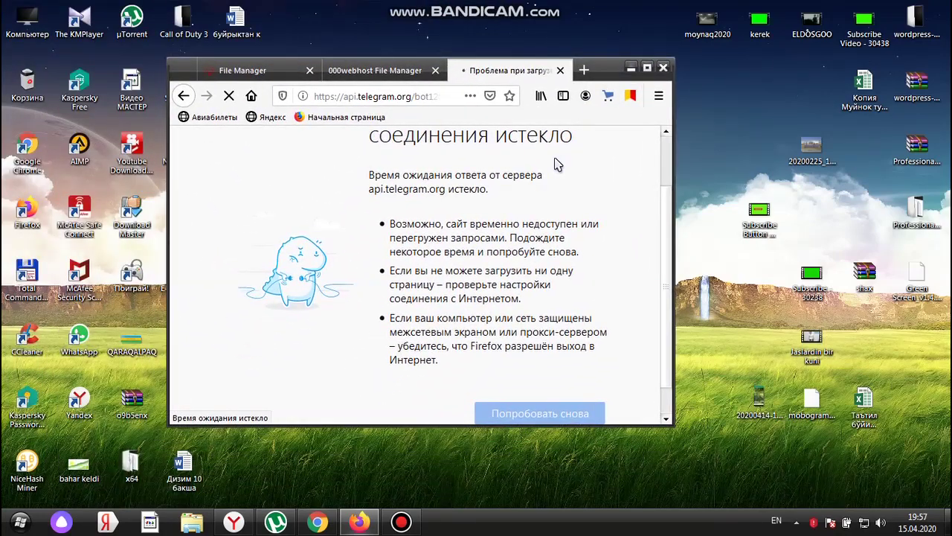